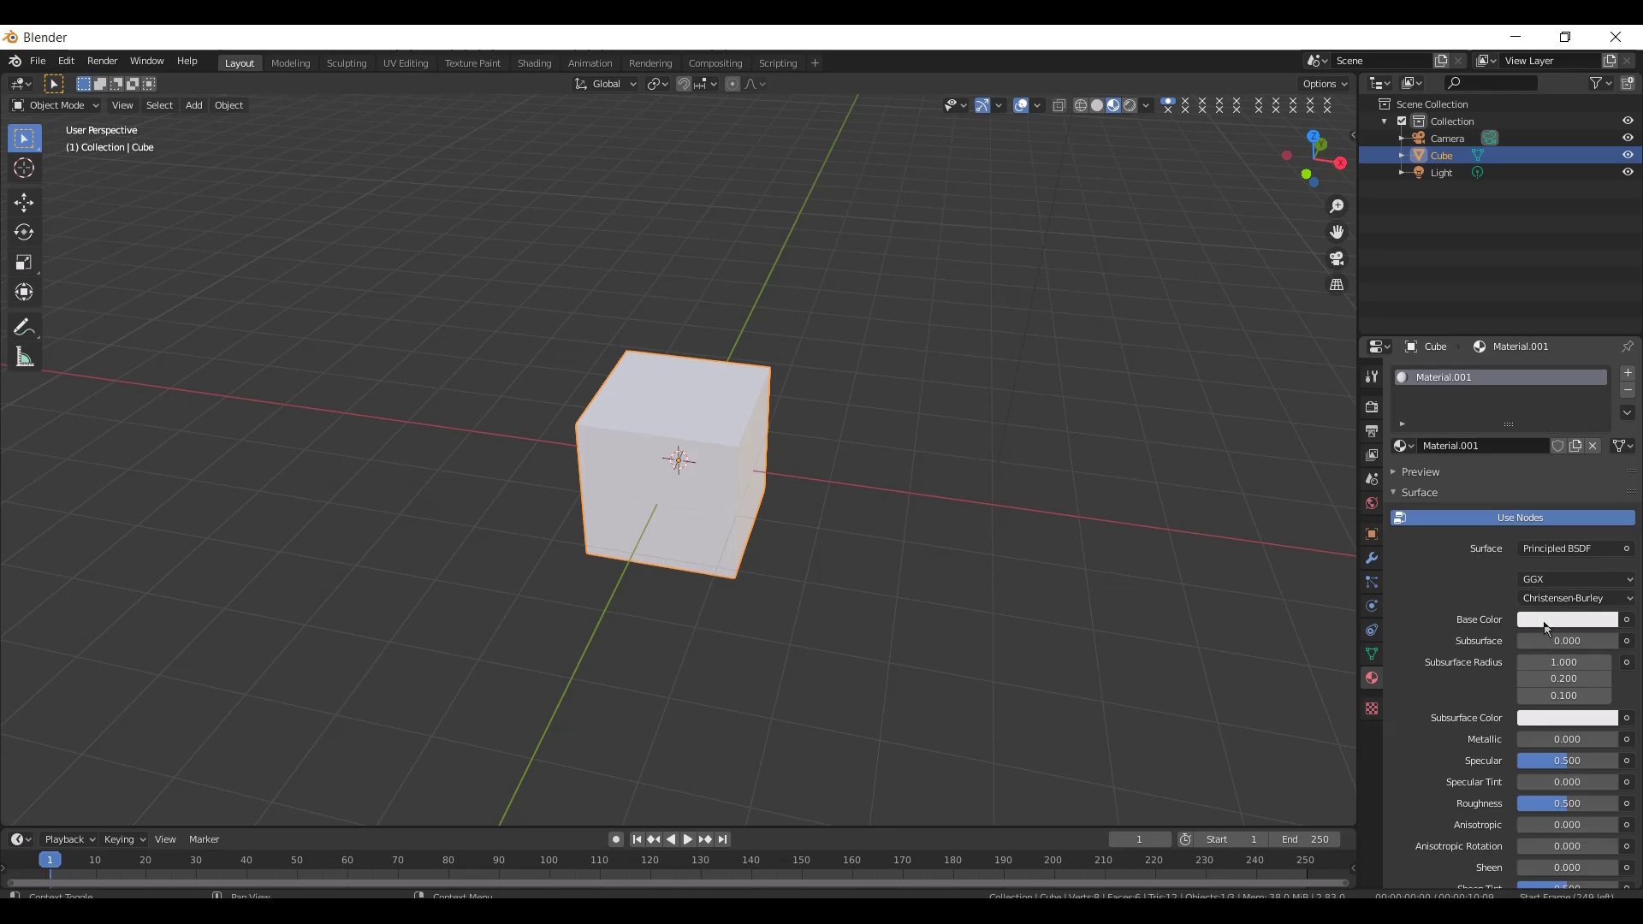
# - Open the Base Color of the cube's material for editing
pyautogui.click(1546, 623)
pyautogui.click(1515, 493)
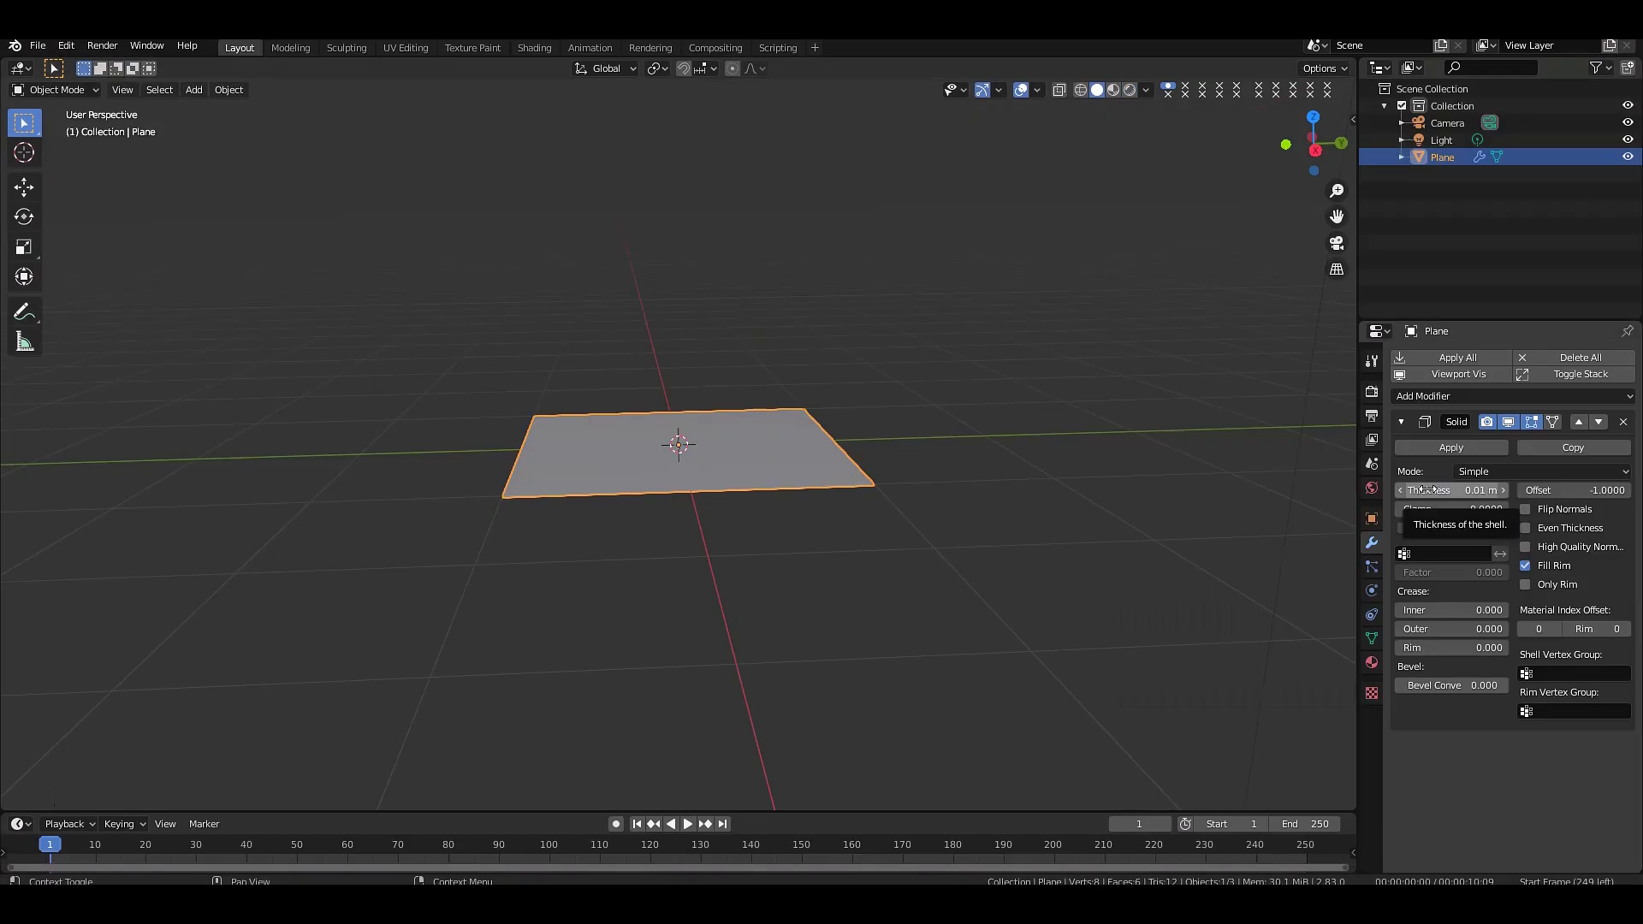
# - Increase the thickness of the plane's Solidify modifier to 0.09 m
pyautogui.moveTo(1452, 490)
pyautogui.mouseDown()
pyautogui.moveTo(1489, 489)
pyautogui.moveTo(1455, 489)
pyautogui.mouseUp()
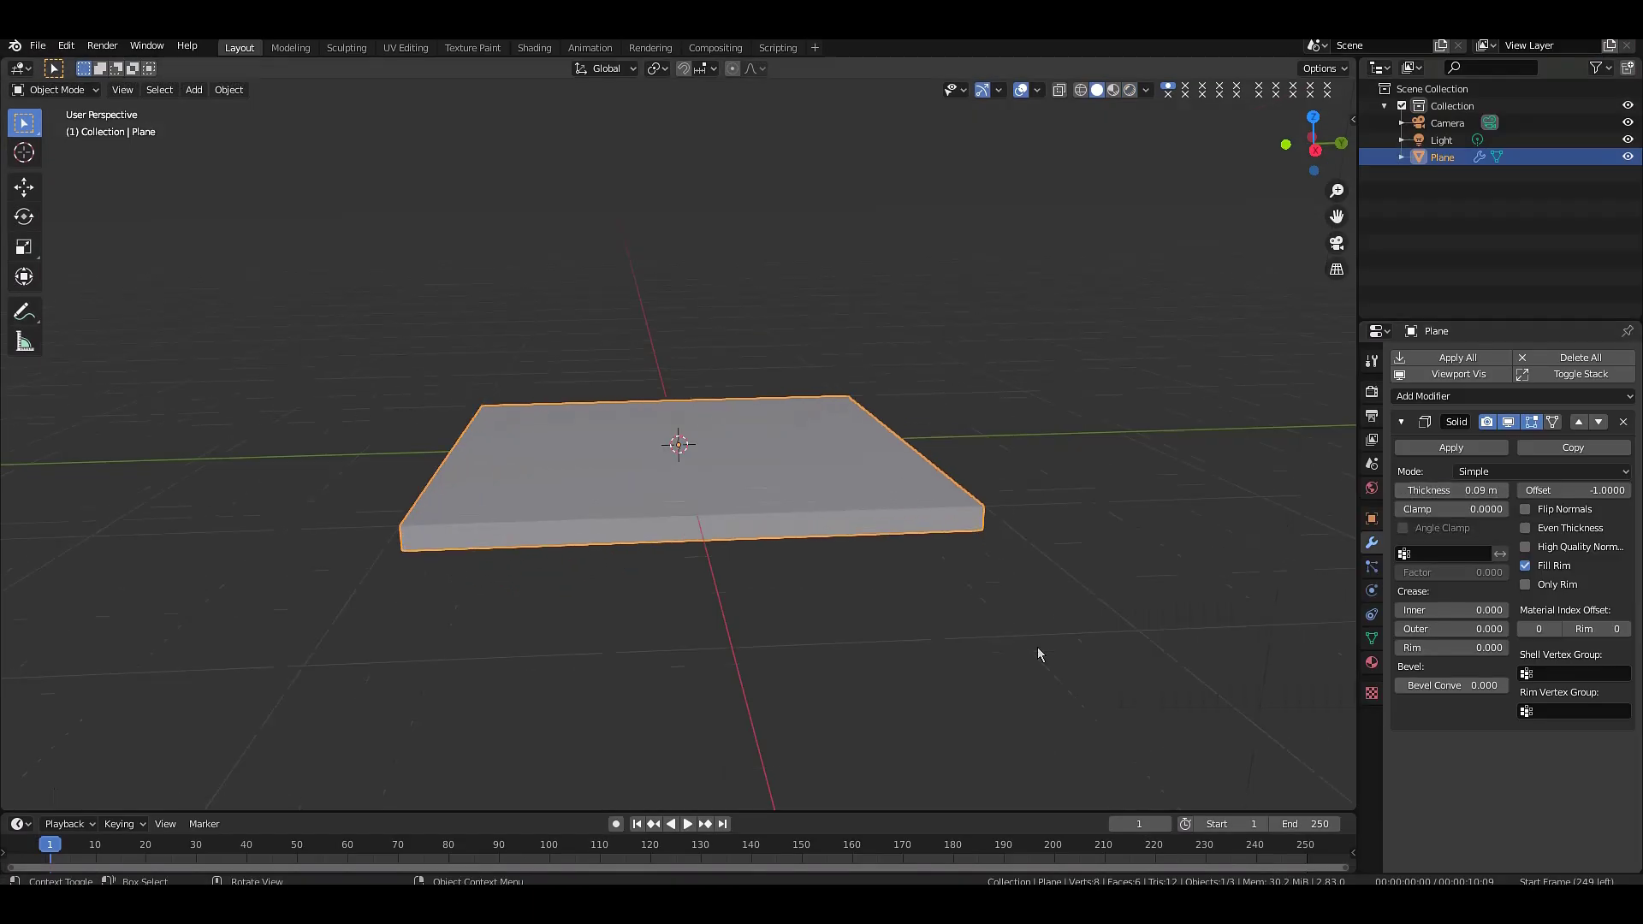
pyautogui.moveTo(1314, 143)
pyautogui.mouseDown()
pyautogui.moveTo(1314, 120)
pyautogui.moveTo(1335, 124)
pyautogui.moveTo(1302, 131)
pyautogui.mouseUp()
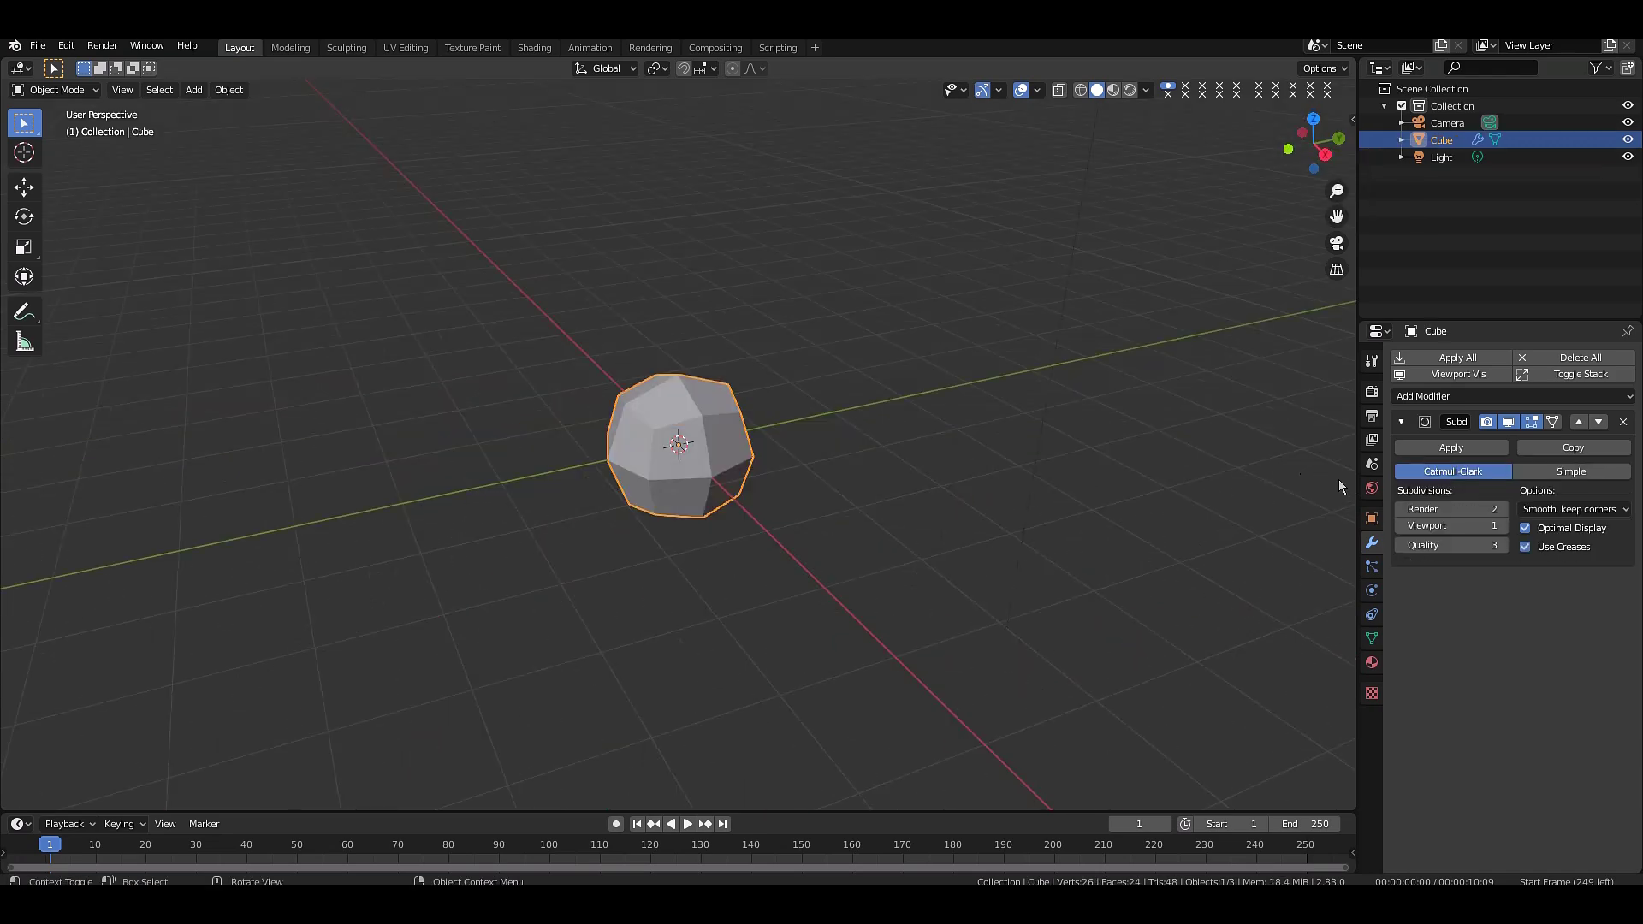
# - Set the Subdivision Surface modifier's viewport level to 3 and shade the cube smooth
pyautogui.click(1505, 526)
pyautogui.click(1504, 527)
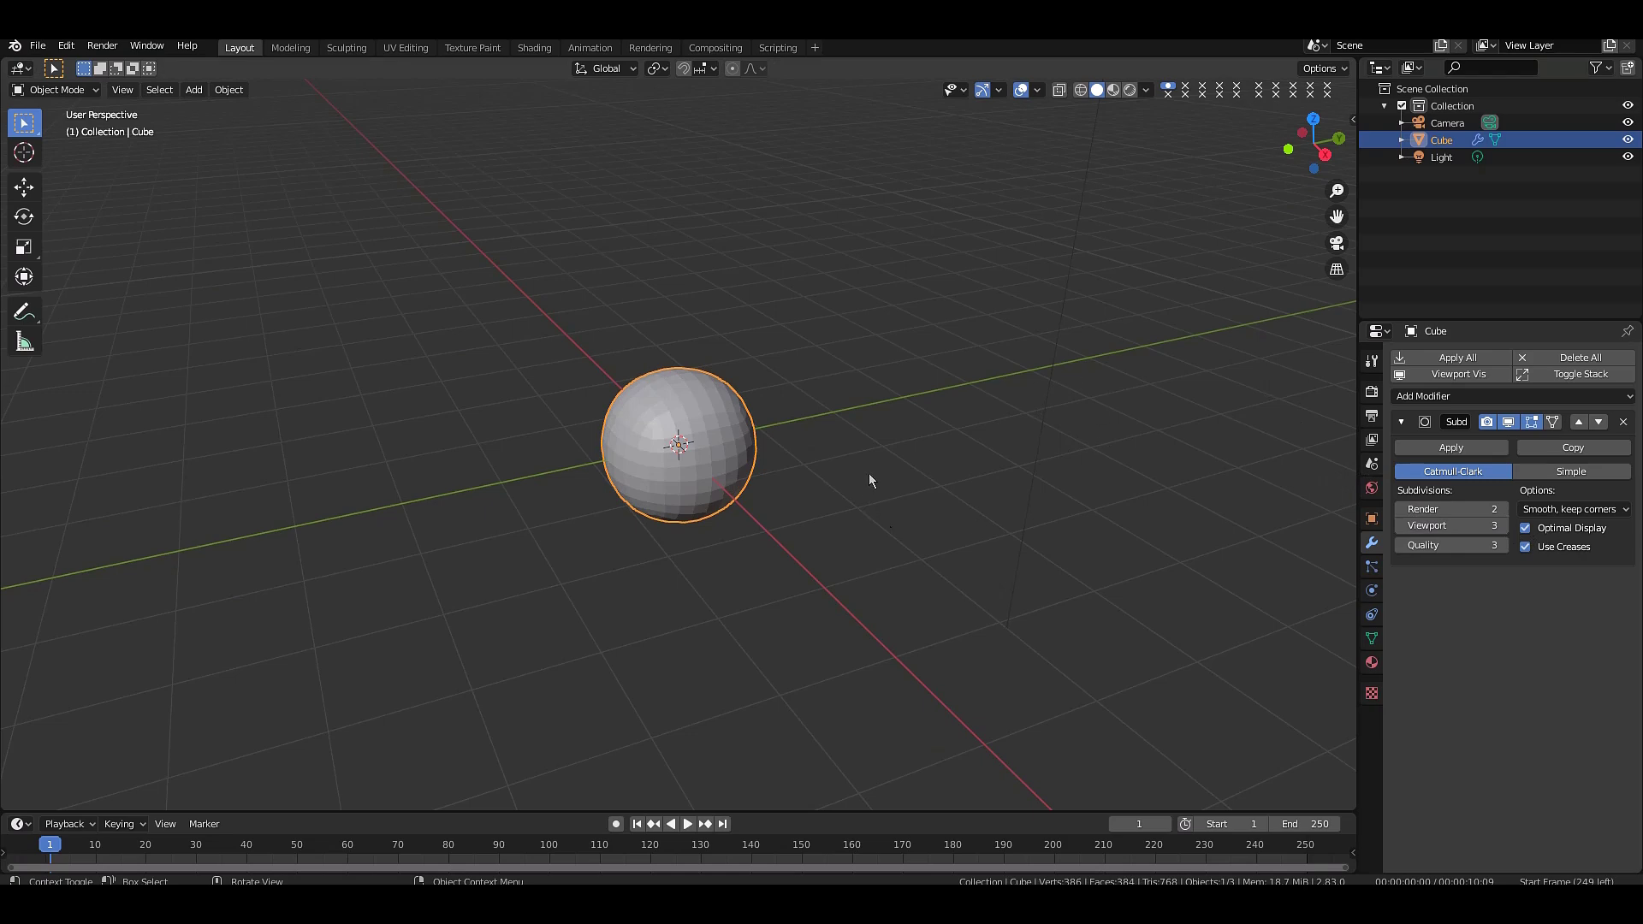
pyautogui.rightClick(779, 532)
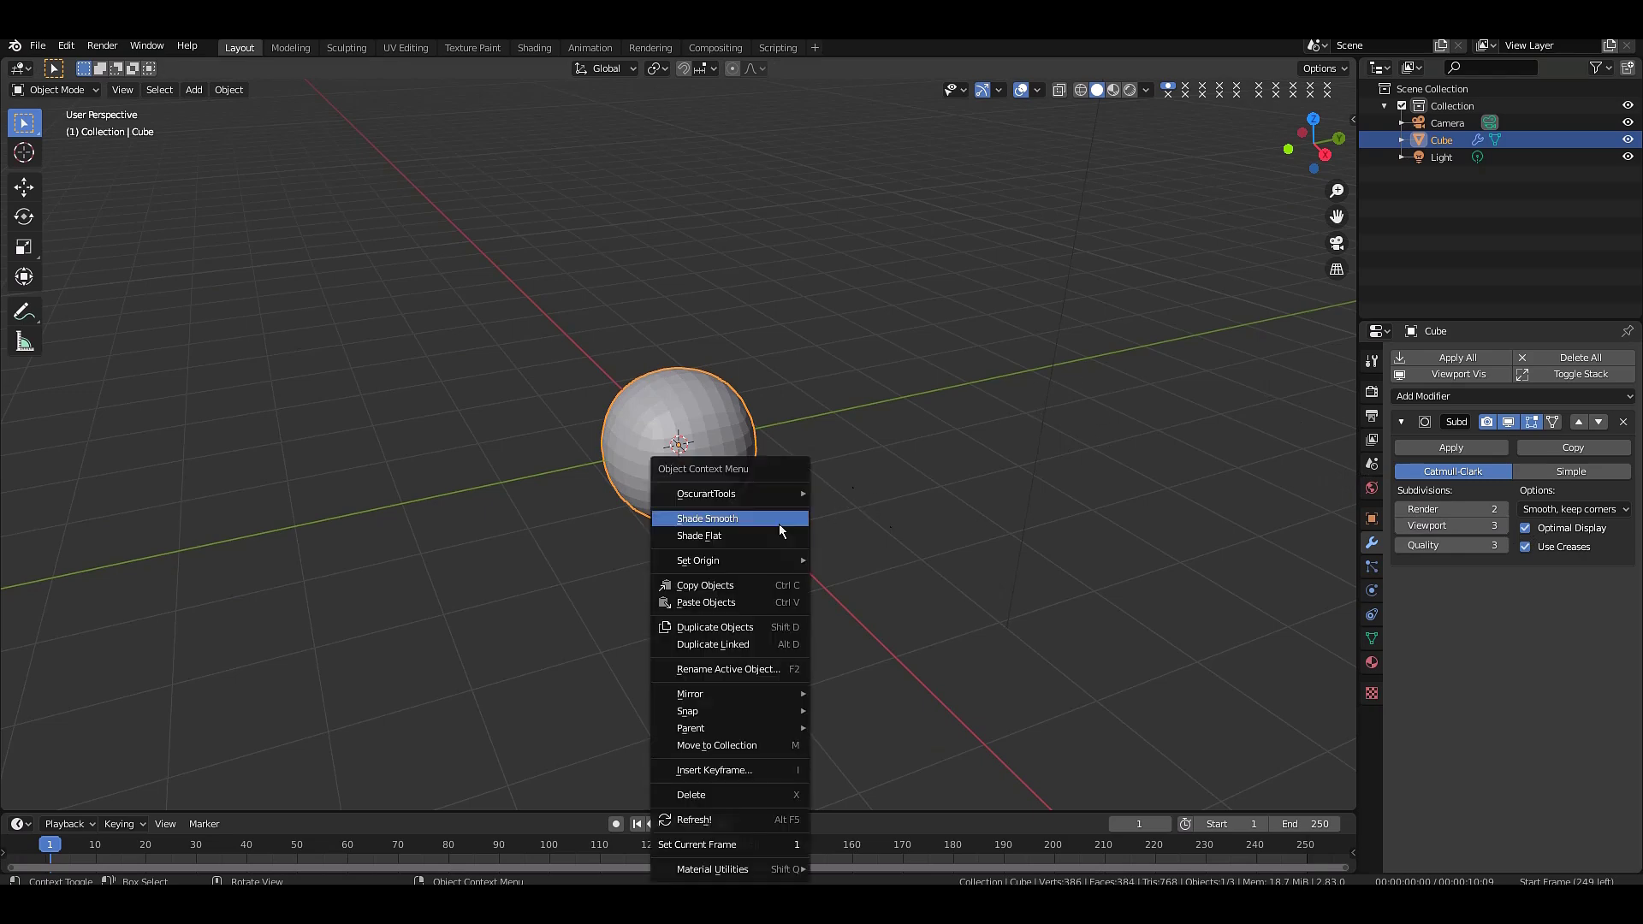
pyautogui.click(731, 521)
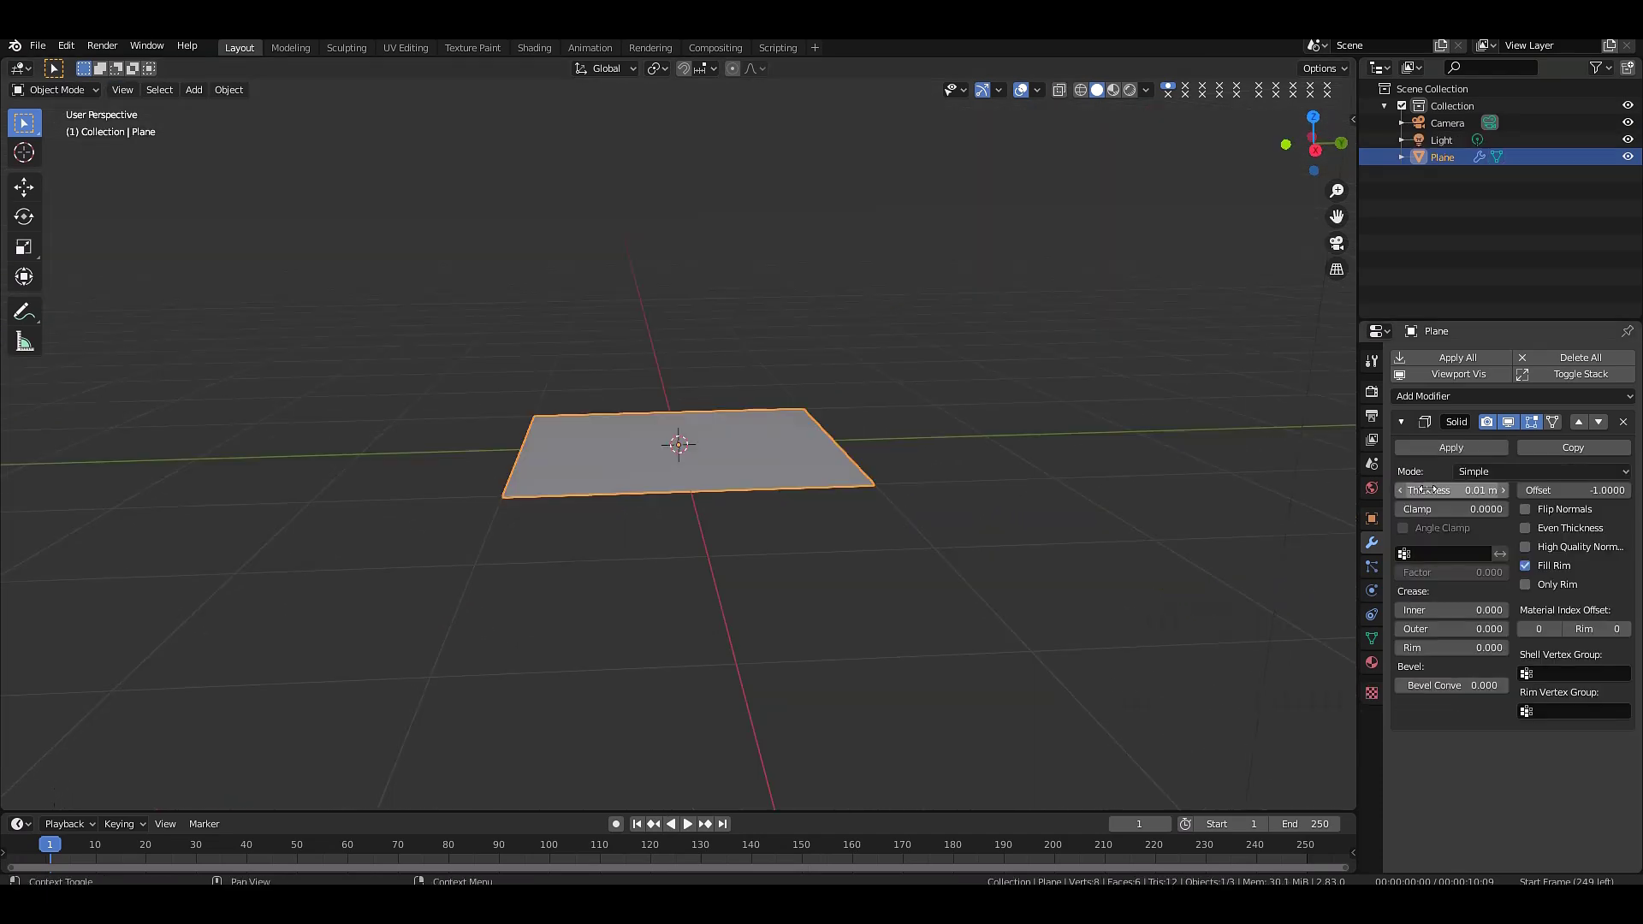
# - Increase the shell thickness of the plane's Solidify modifier above 0.01 m
pyautogui.moveTo(1452, 491); pyautogui.dragTo(1487, 490)
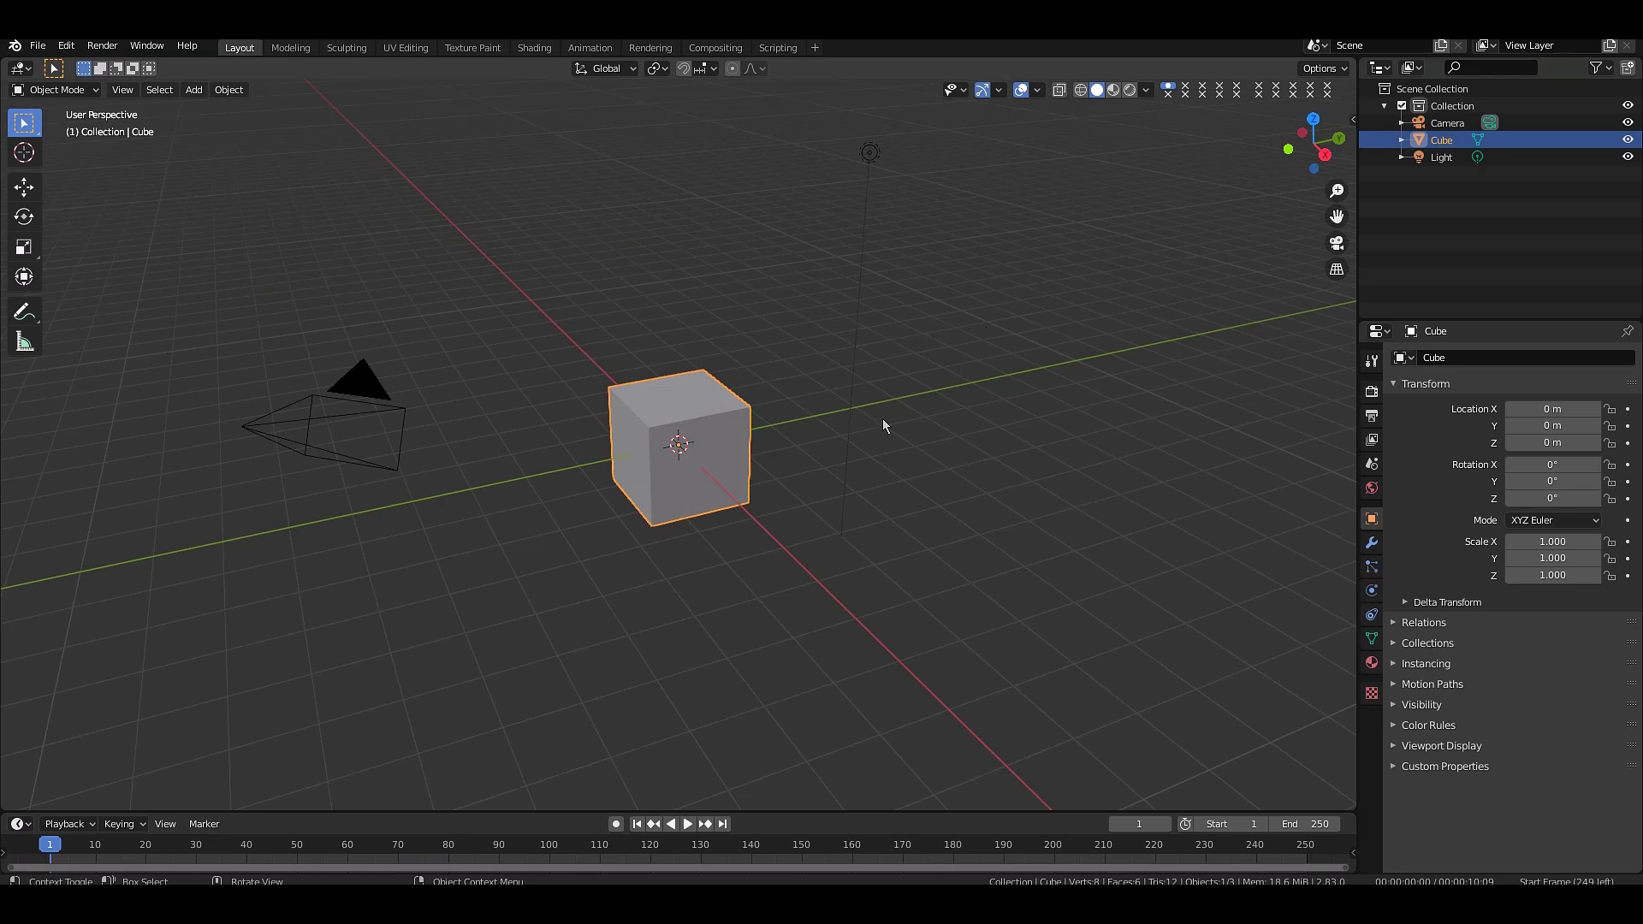
# - Add a Subdivision Surface modifier to the default cube
pyautogui.click(1372, 544)
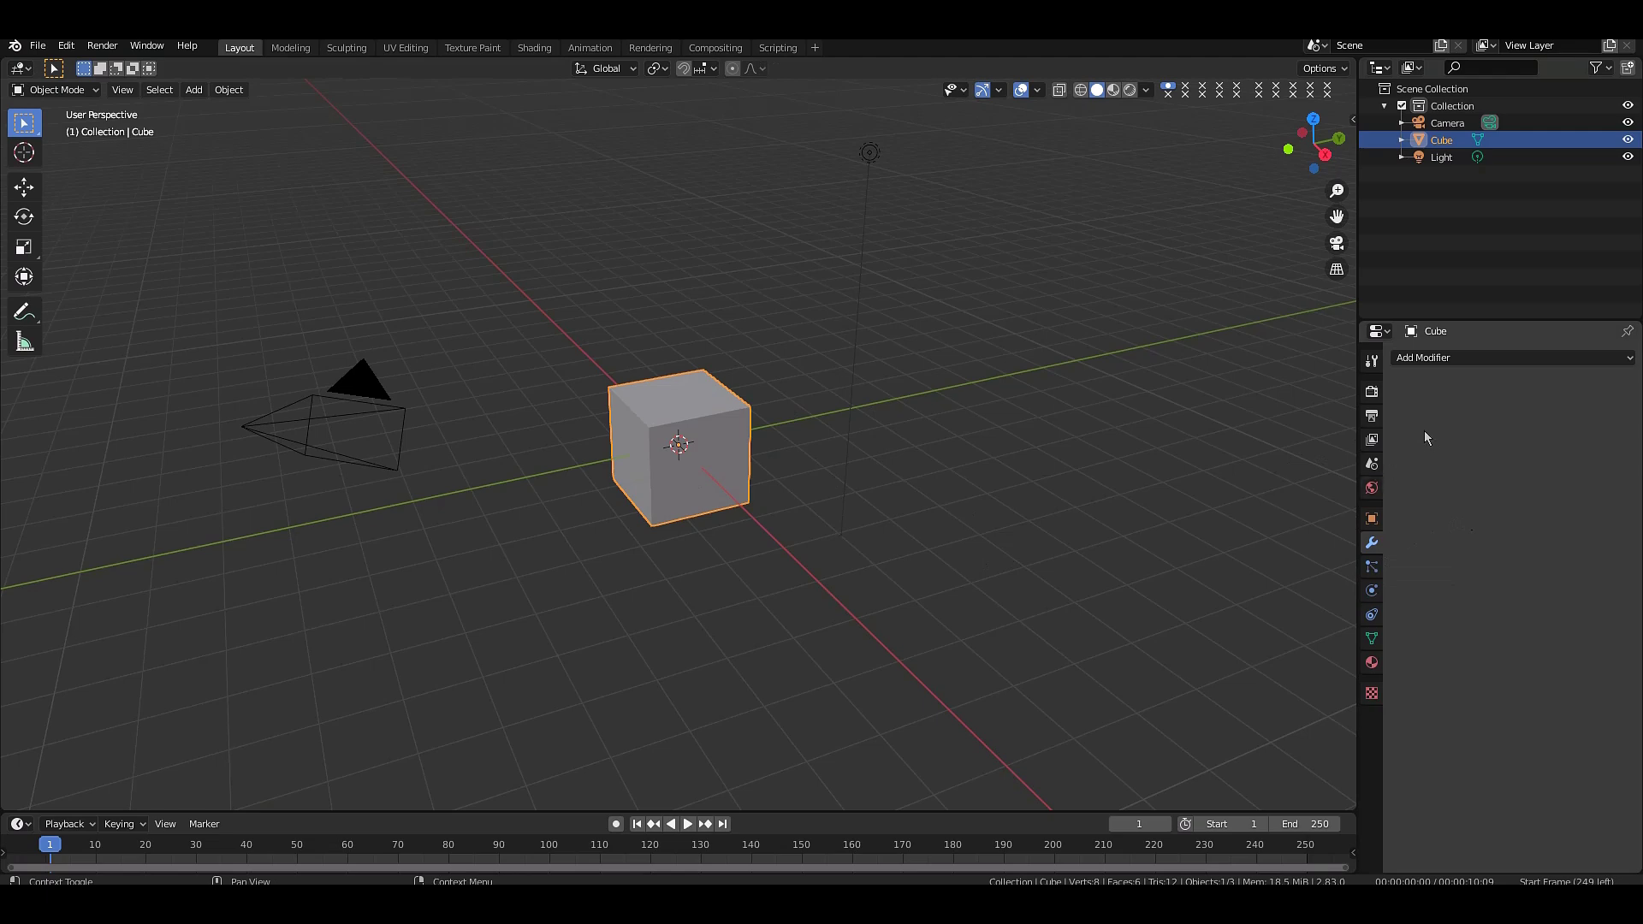
pyautogui.click(1440, 362)
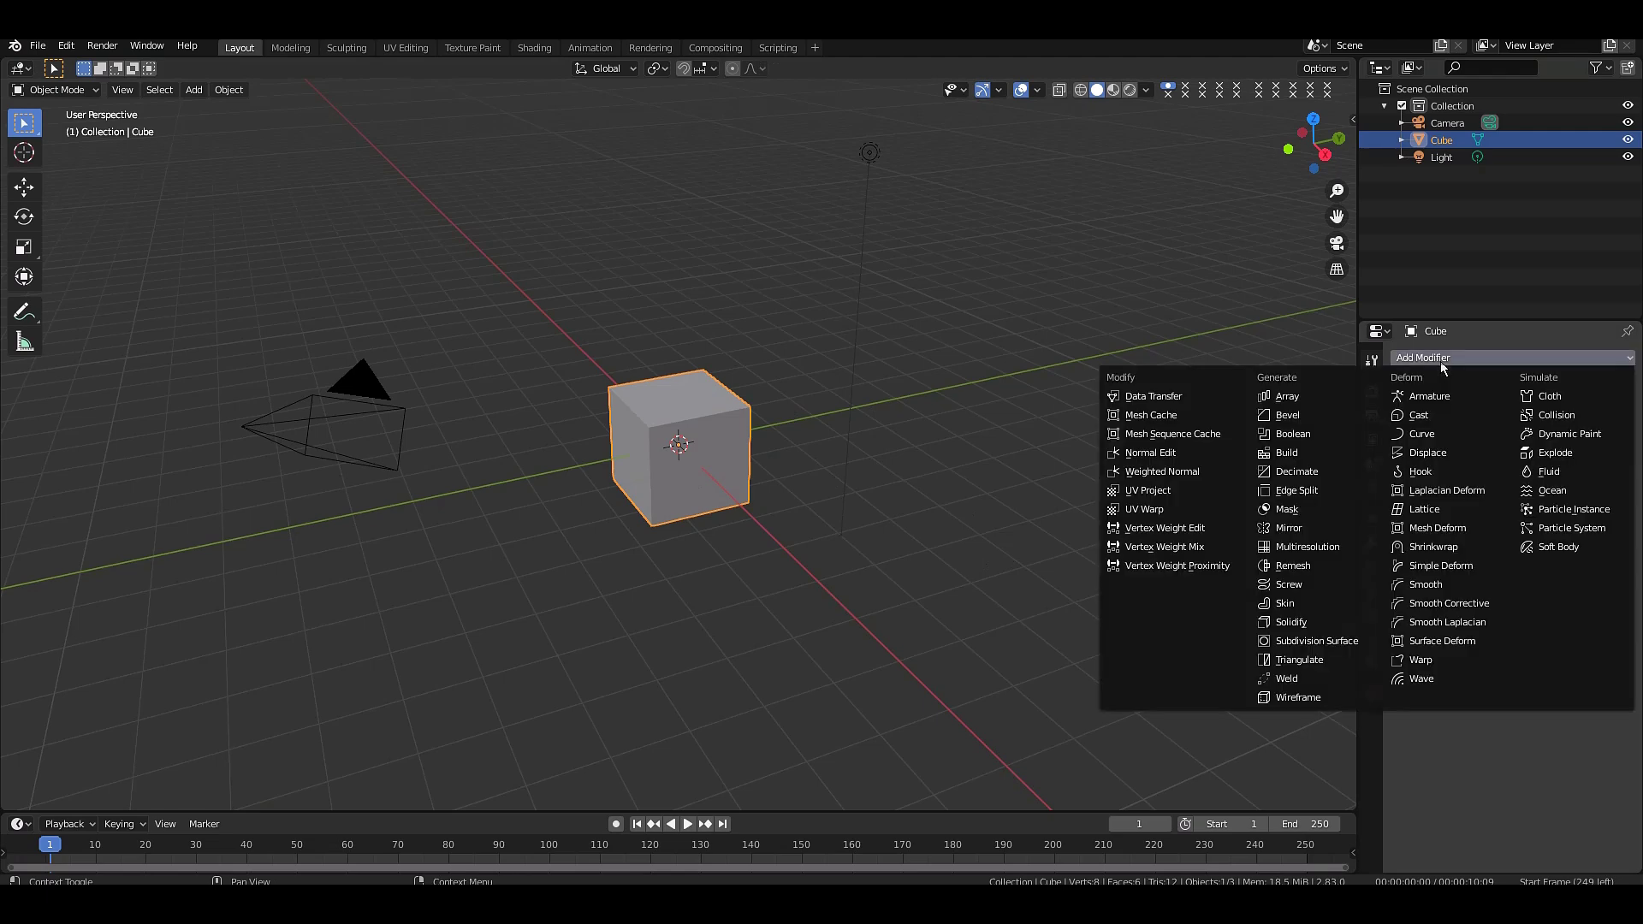
pyautogui.click(1313, 641)
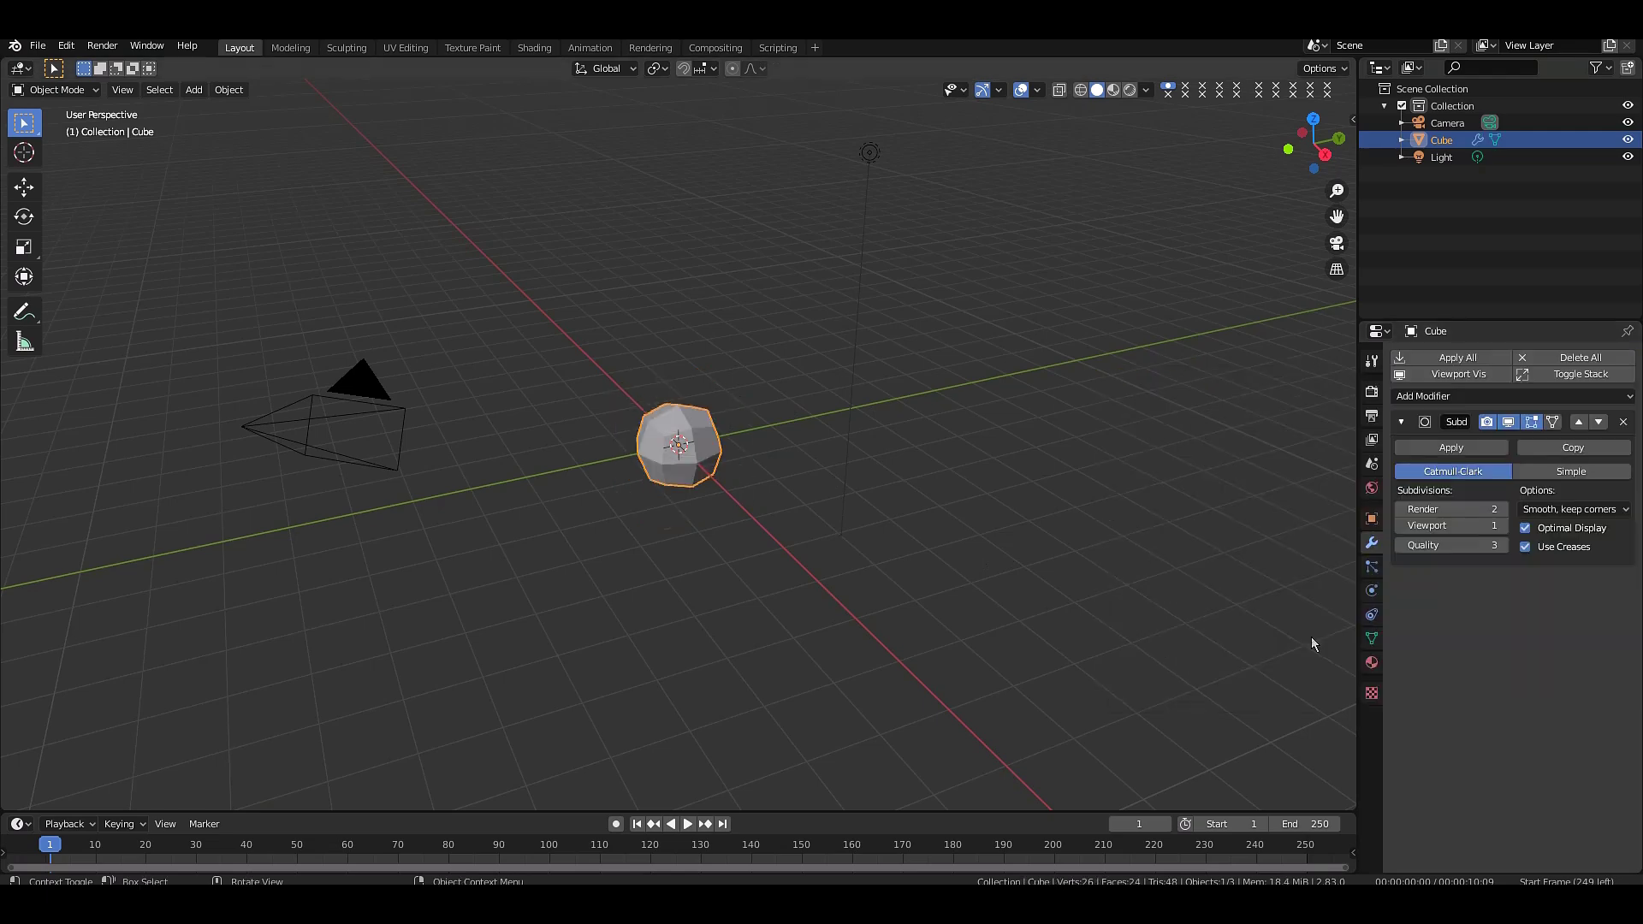
pyautogui.scroll(3, 967, 529)
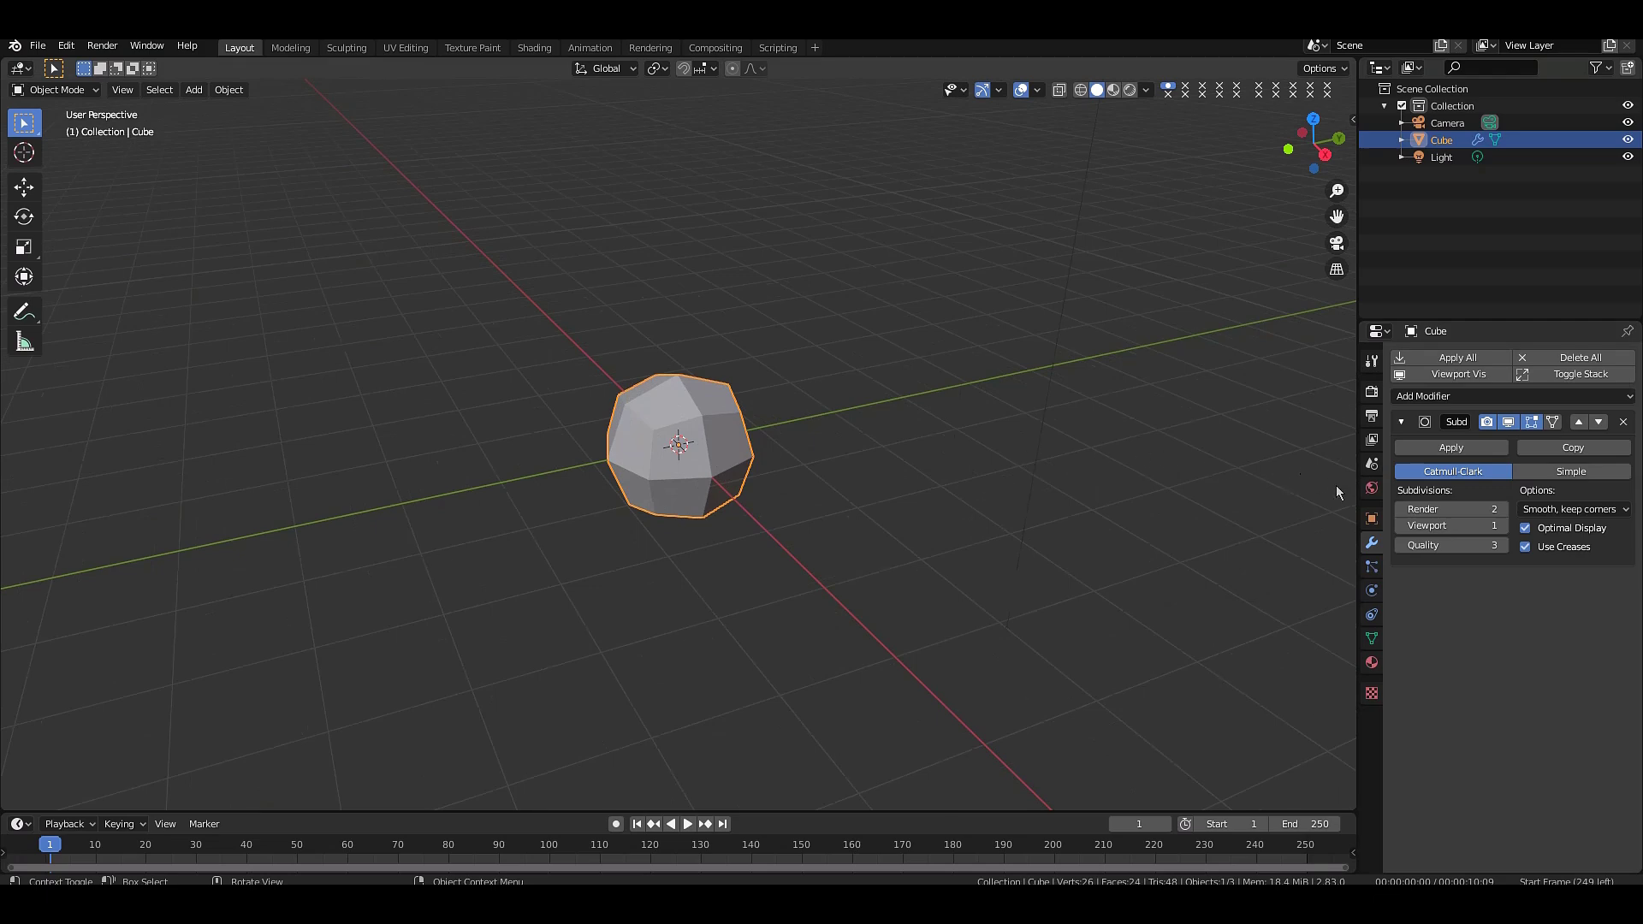
# - Raise the cube's viewport subdivisions to 3 and apply Shade Smooth to it
pyautogui.click(1503, 525)
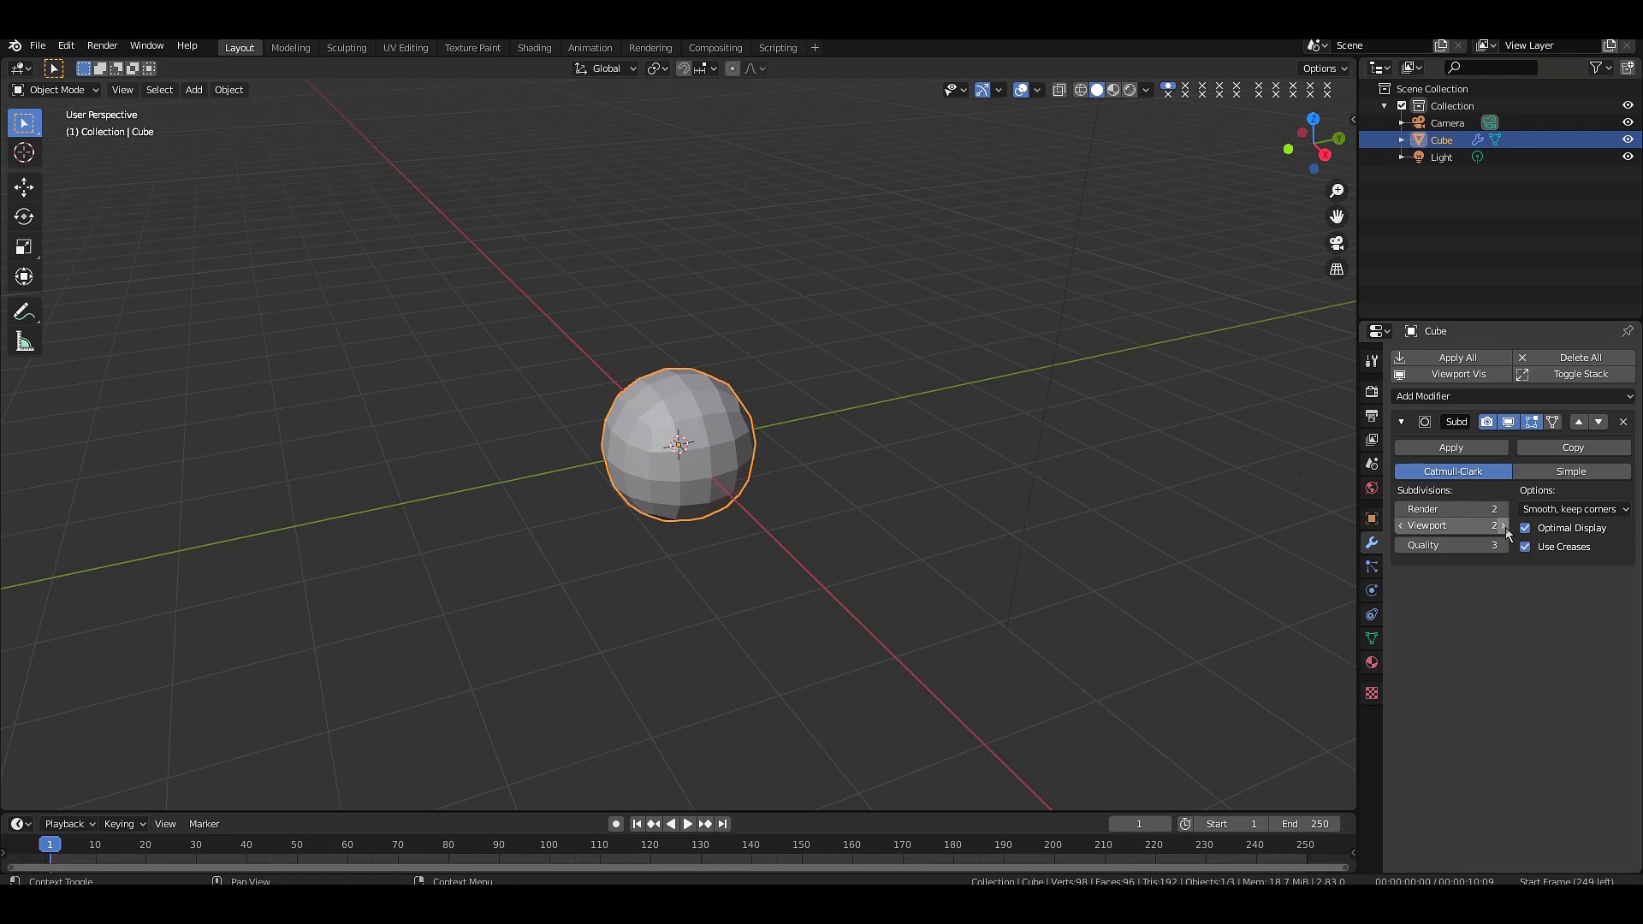
pyautogui.click(1504, 526)
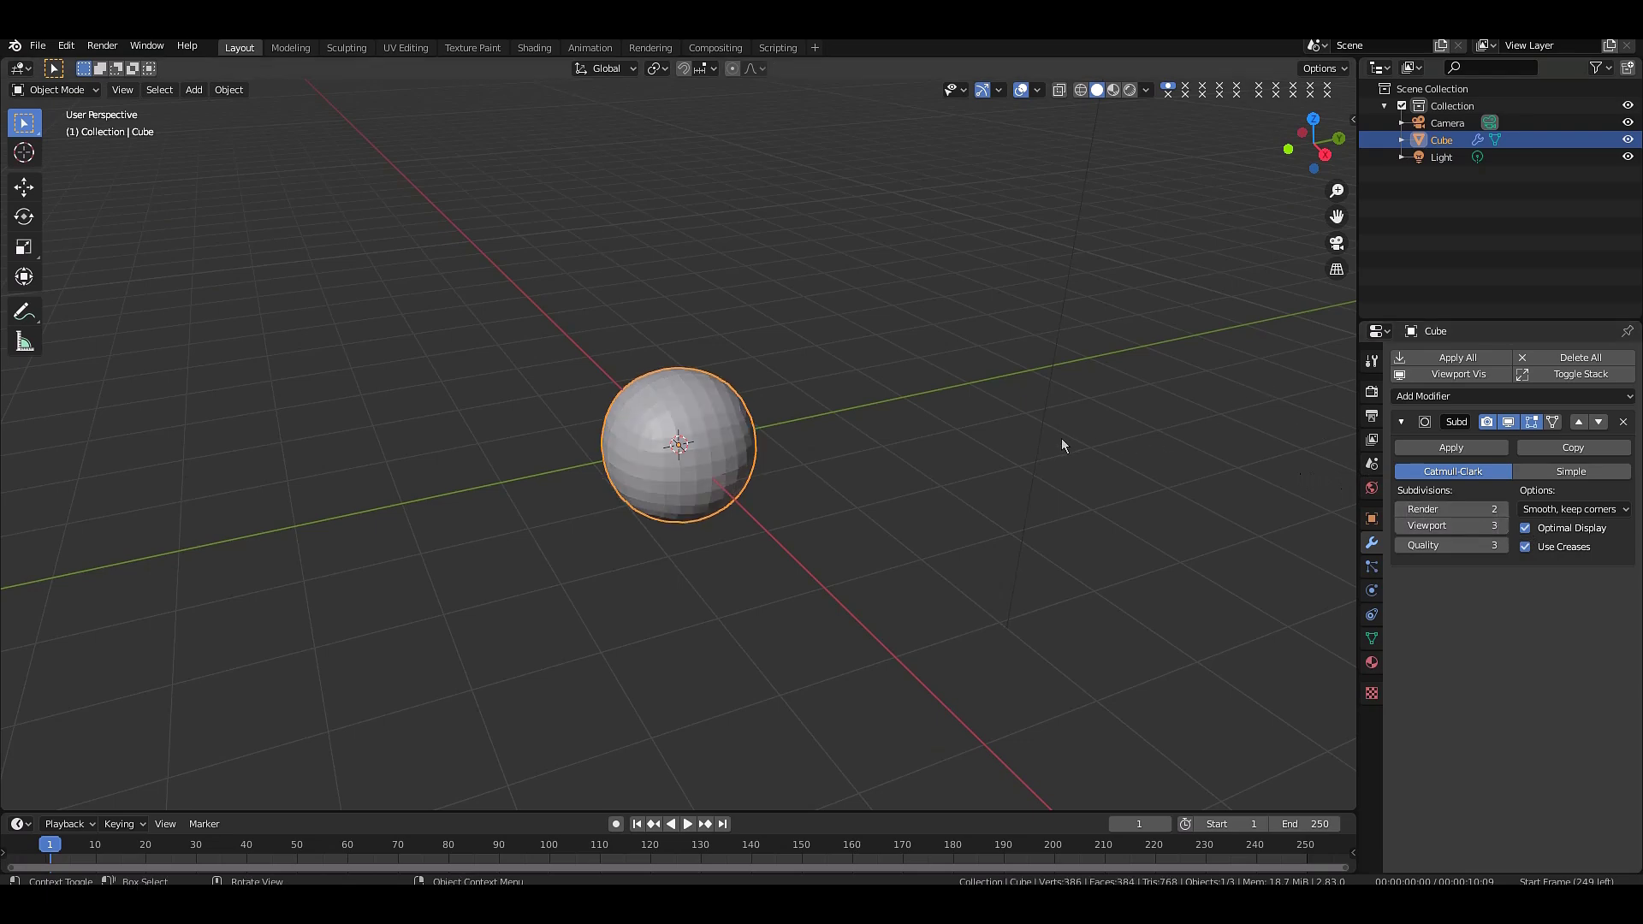
pyautogui.rightClick(779, 526)
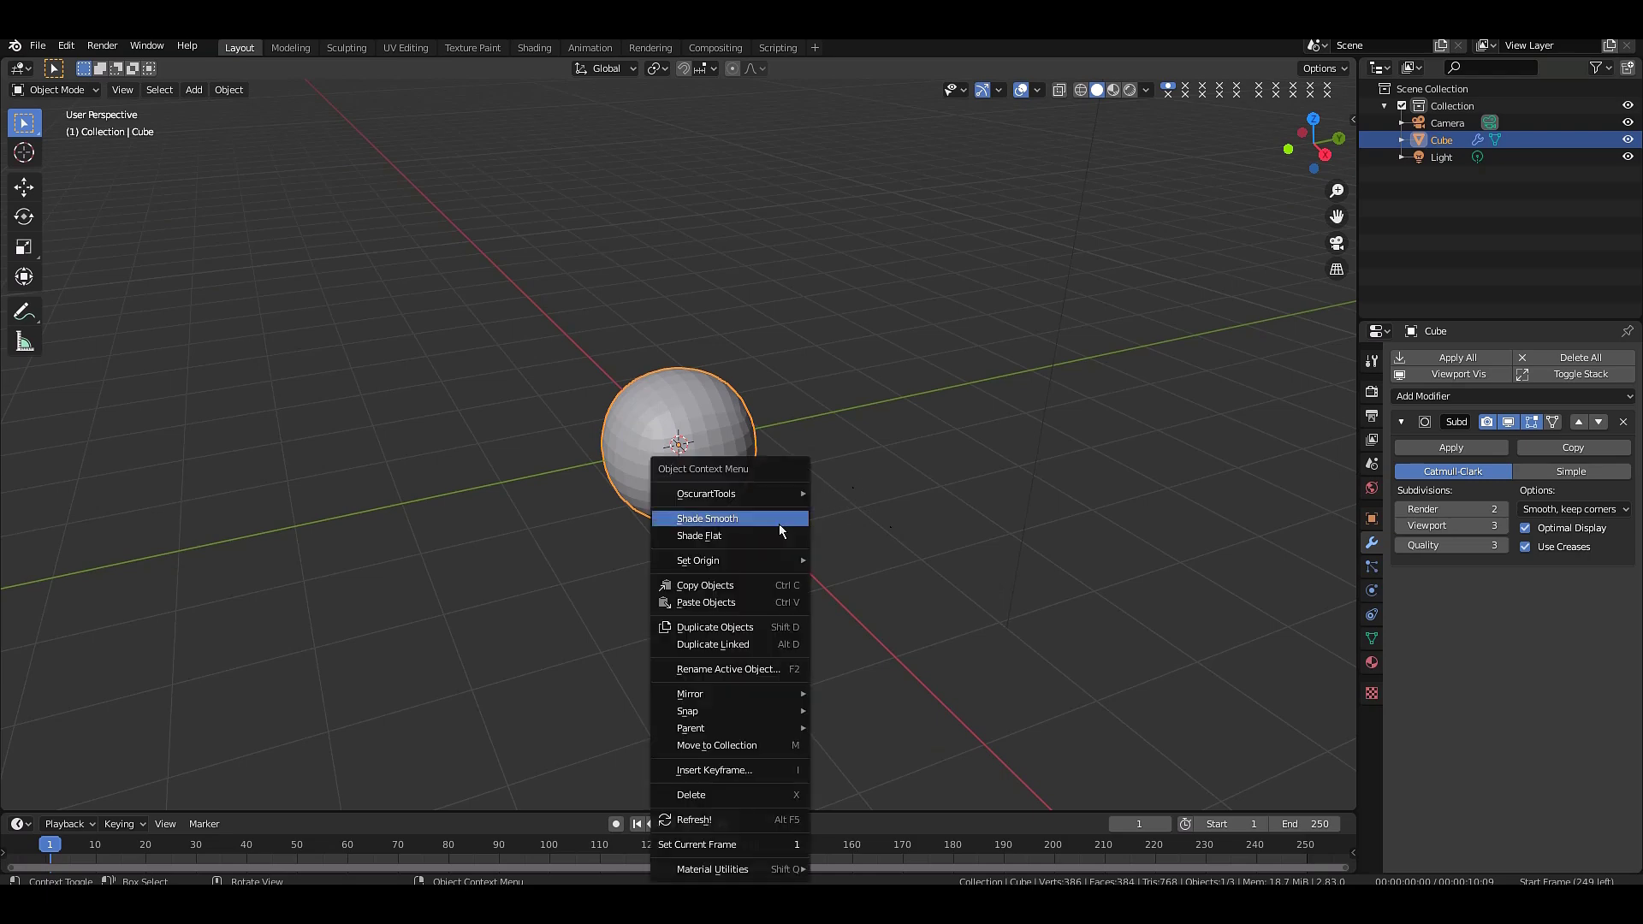
pyautogui.click(731, 521)
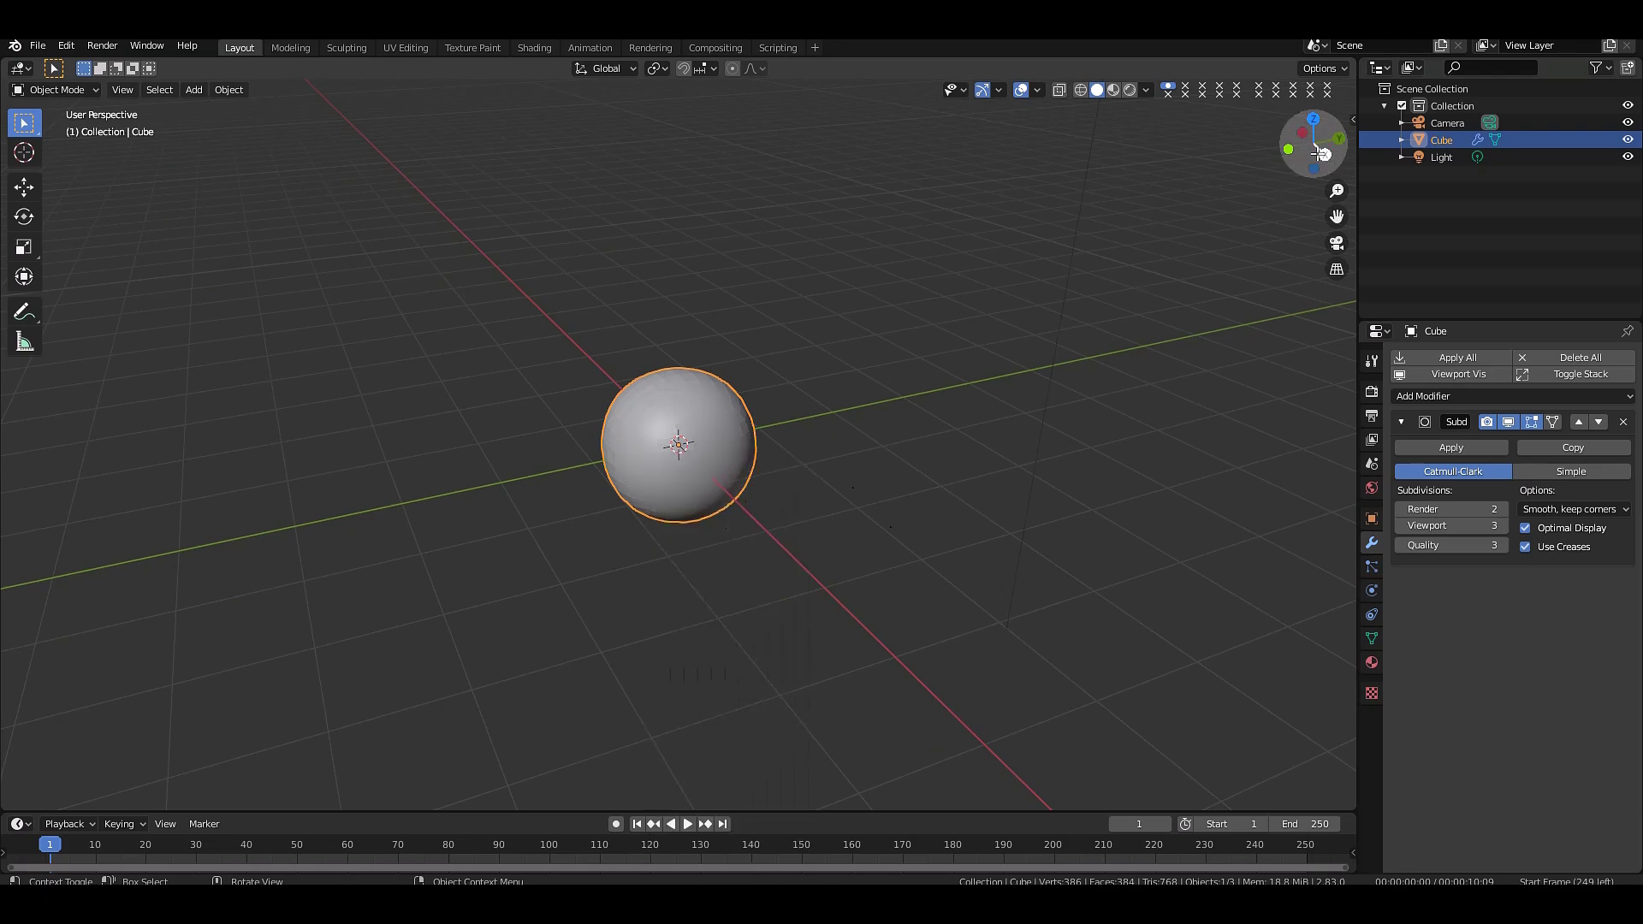
pyautogui.moveTo(1311, 147)
pyautogui.mouseDown()
pyautogui.moveTo(1279, 156)
pyautogui.moveTo(1292, 149)
pyautogui.mouseUp()
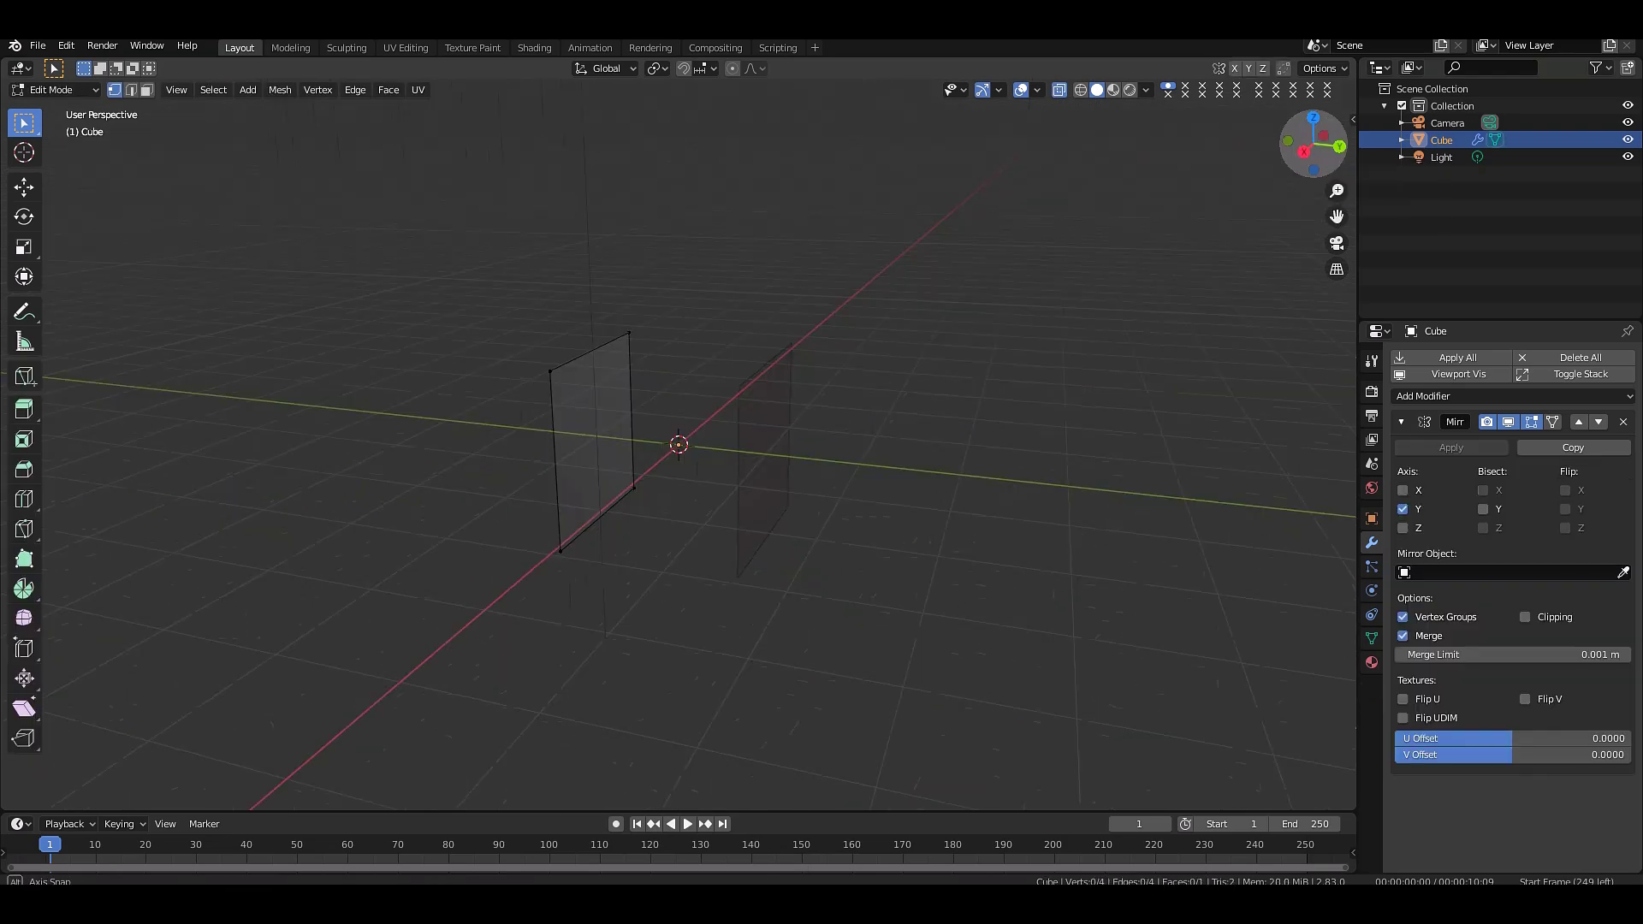
# - Try moving an upper corner vertex and the lower edge of the Y-mirrored face
pyautogui.moveTo(1314, 143); pyautogui.dragTo(1306, 145)
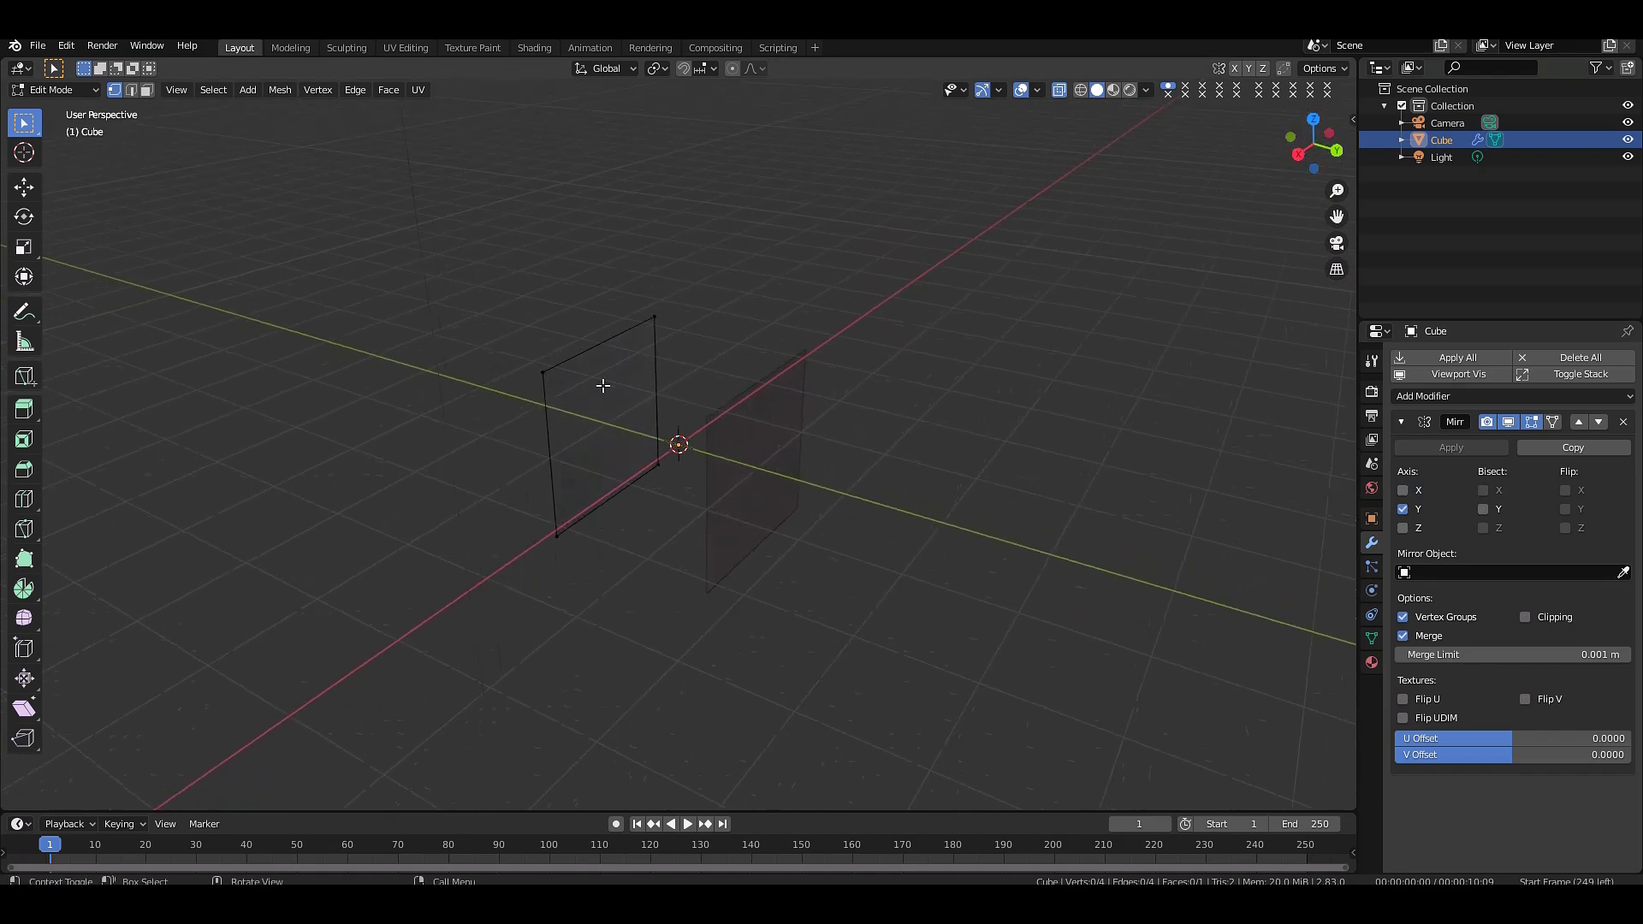
pyautogui.click(549, 379)
pyautogui.press('g')
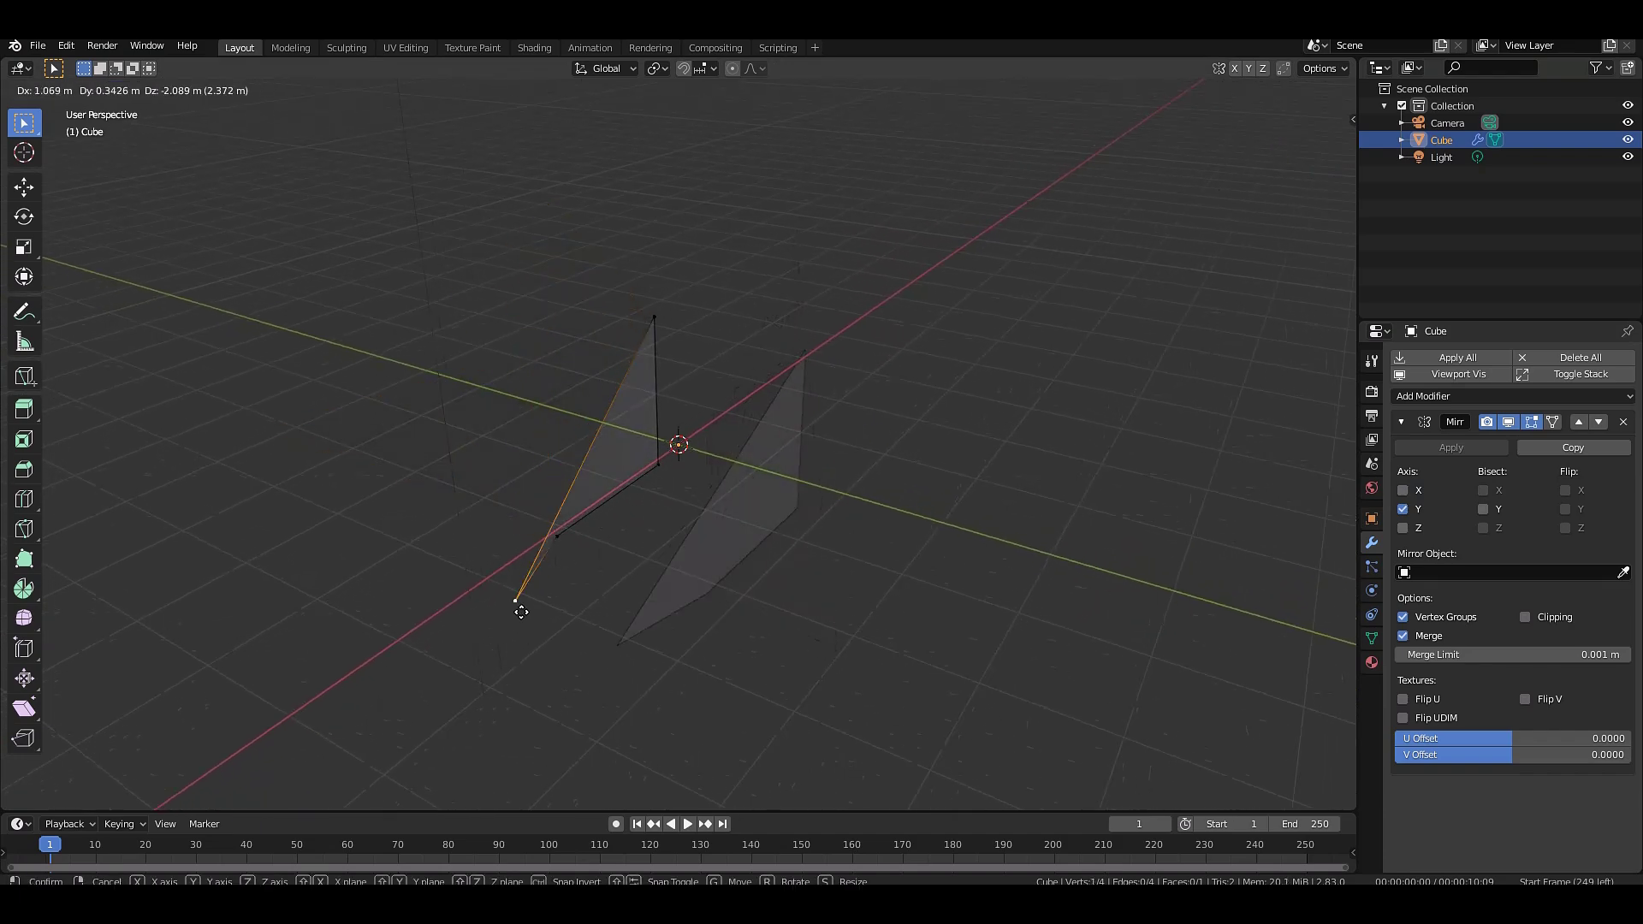
pyautogui.click(564, 357)
pyautogui.moveTo(1314, 141); pyautogui.dragTo(1294, 145)
pyautogui.keyDown('shift'); pyautogui.click(630, 597); pyautogui.keyUp('shift')
pyautogui.press('g')
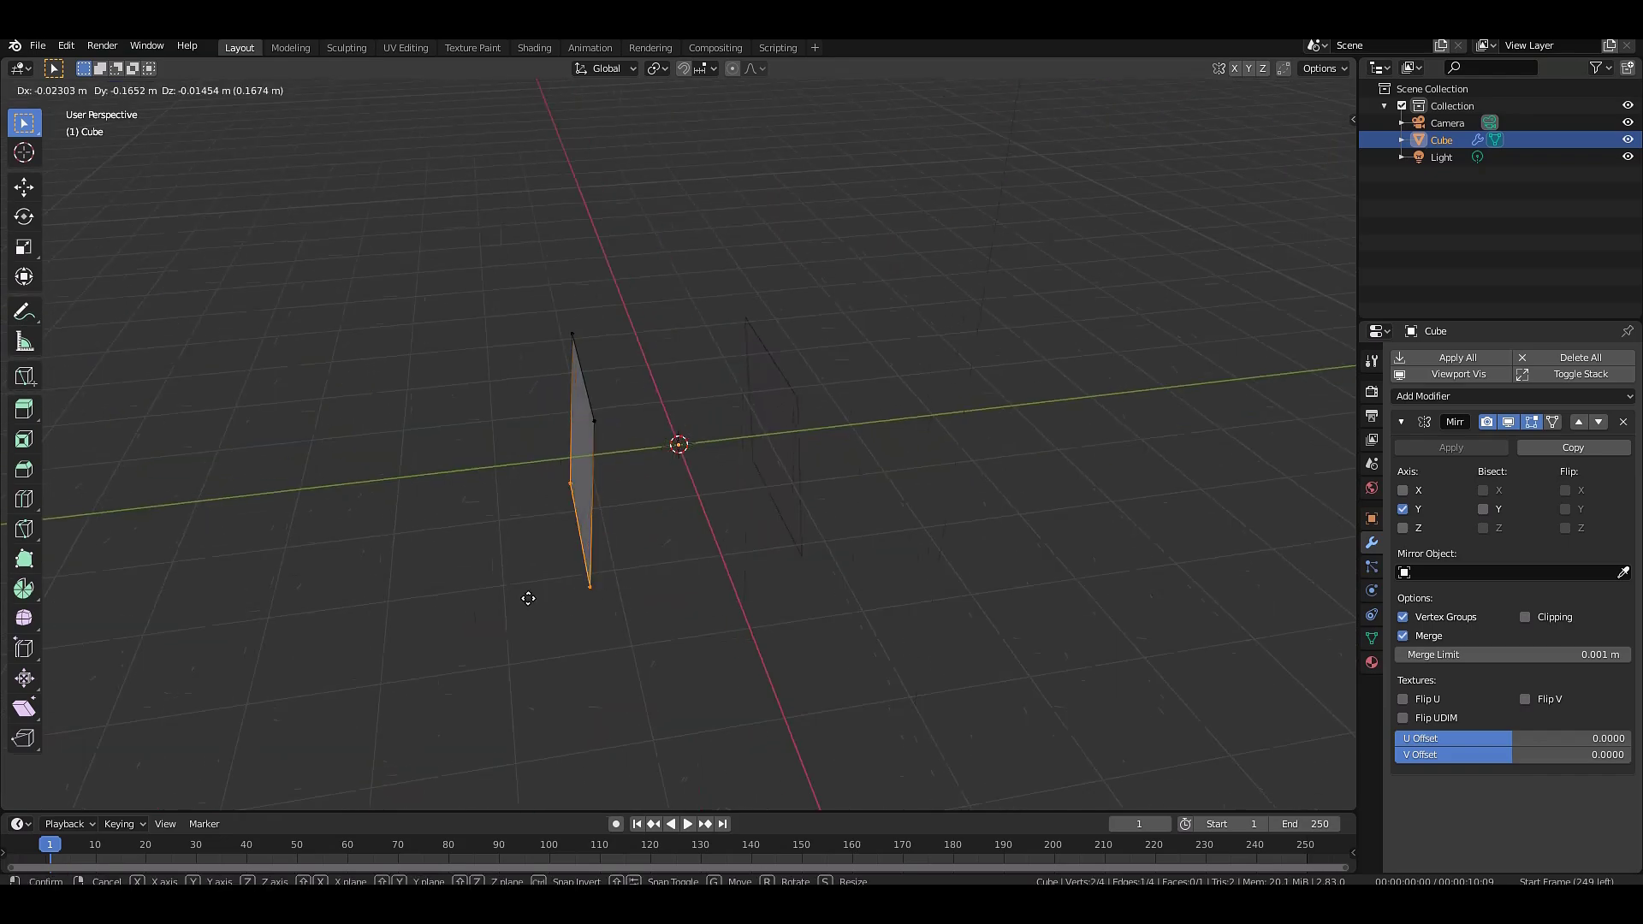
pyautogui.rightClick(293, 639)
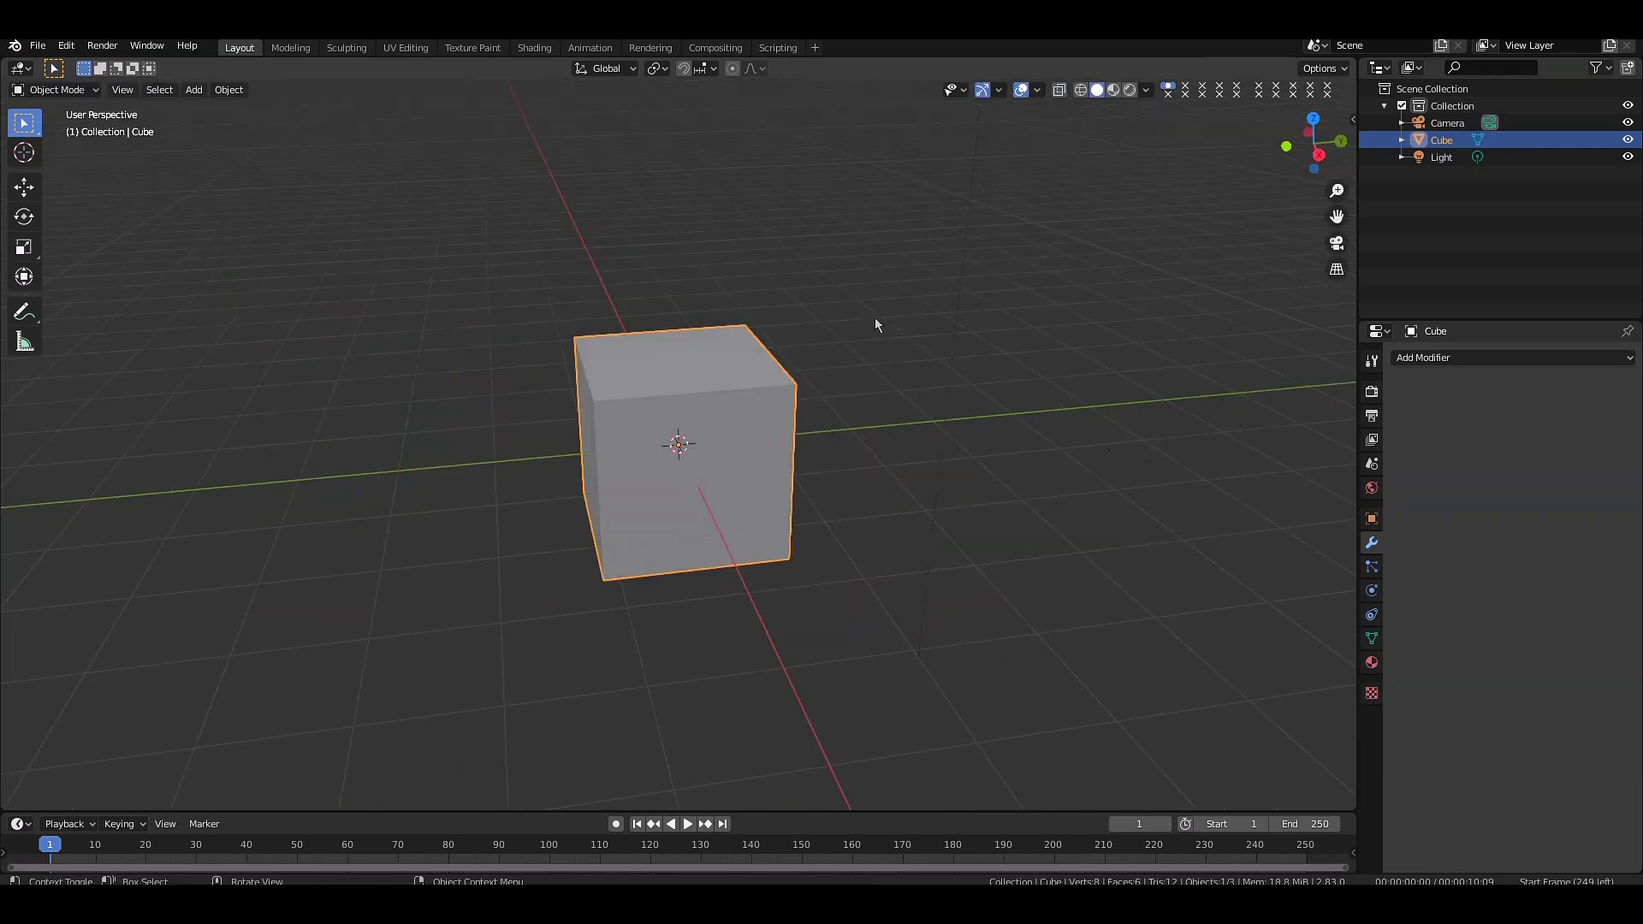
# - In Edit Mode with X-ray enabled, delete the four vertices on the cube's positive Y side
pyautogui.press('Tab')
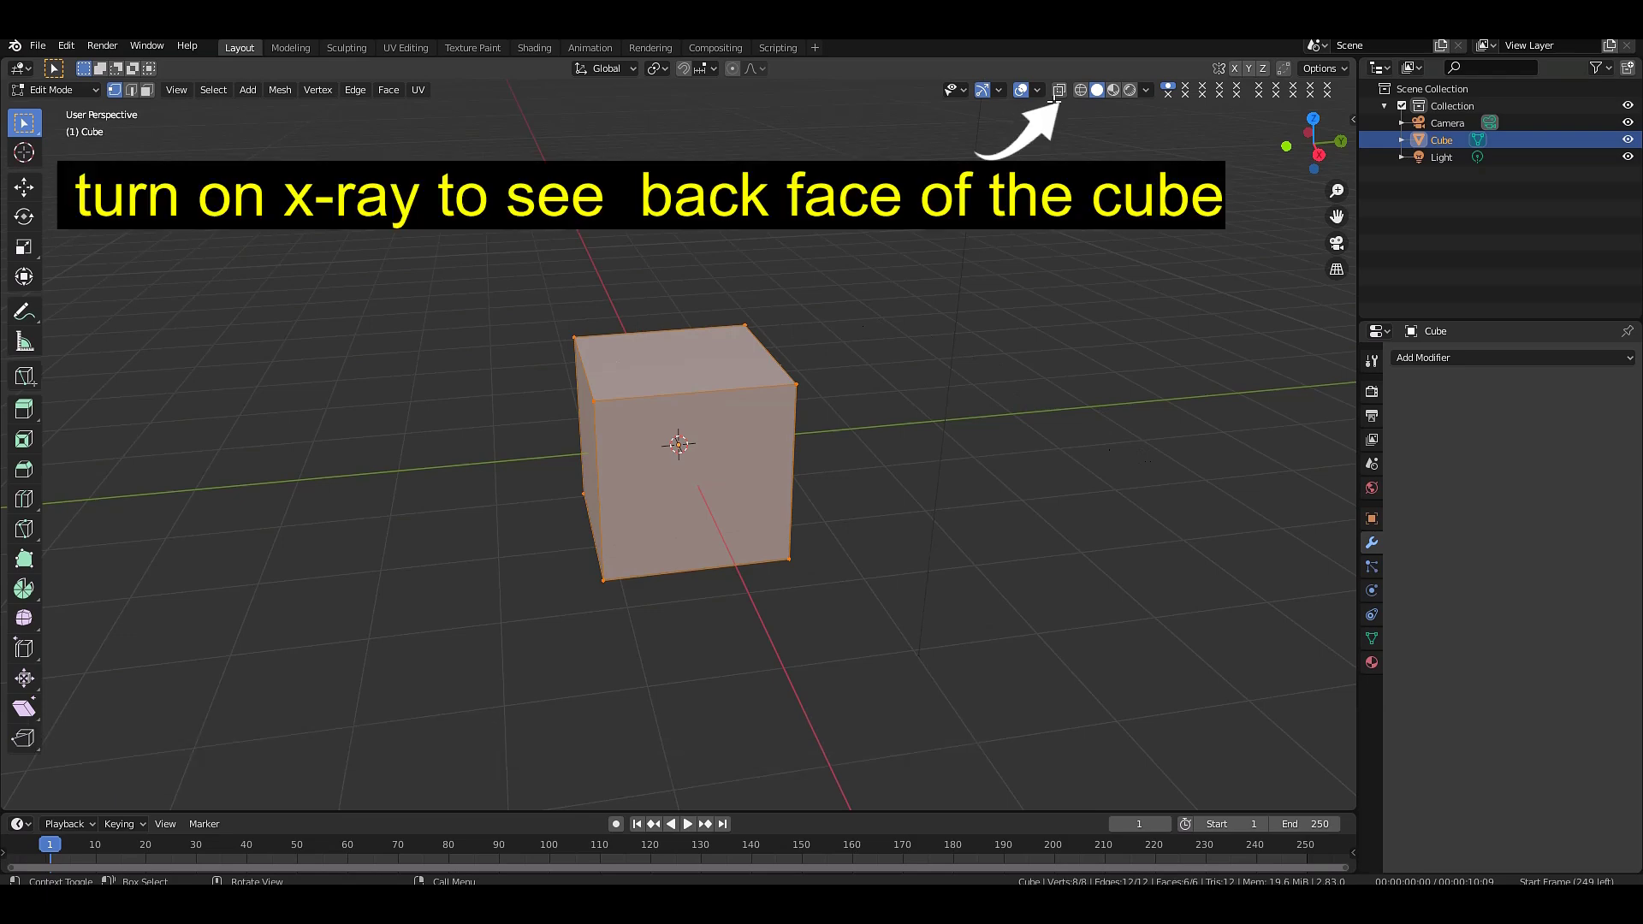
pyautogui.click(1059, 91)
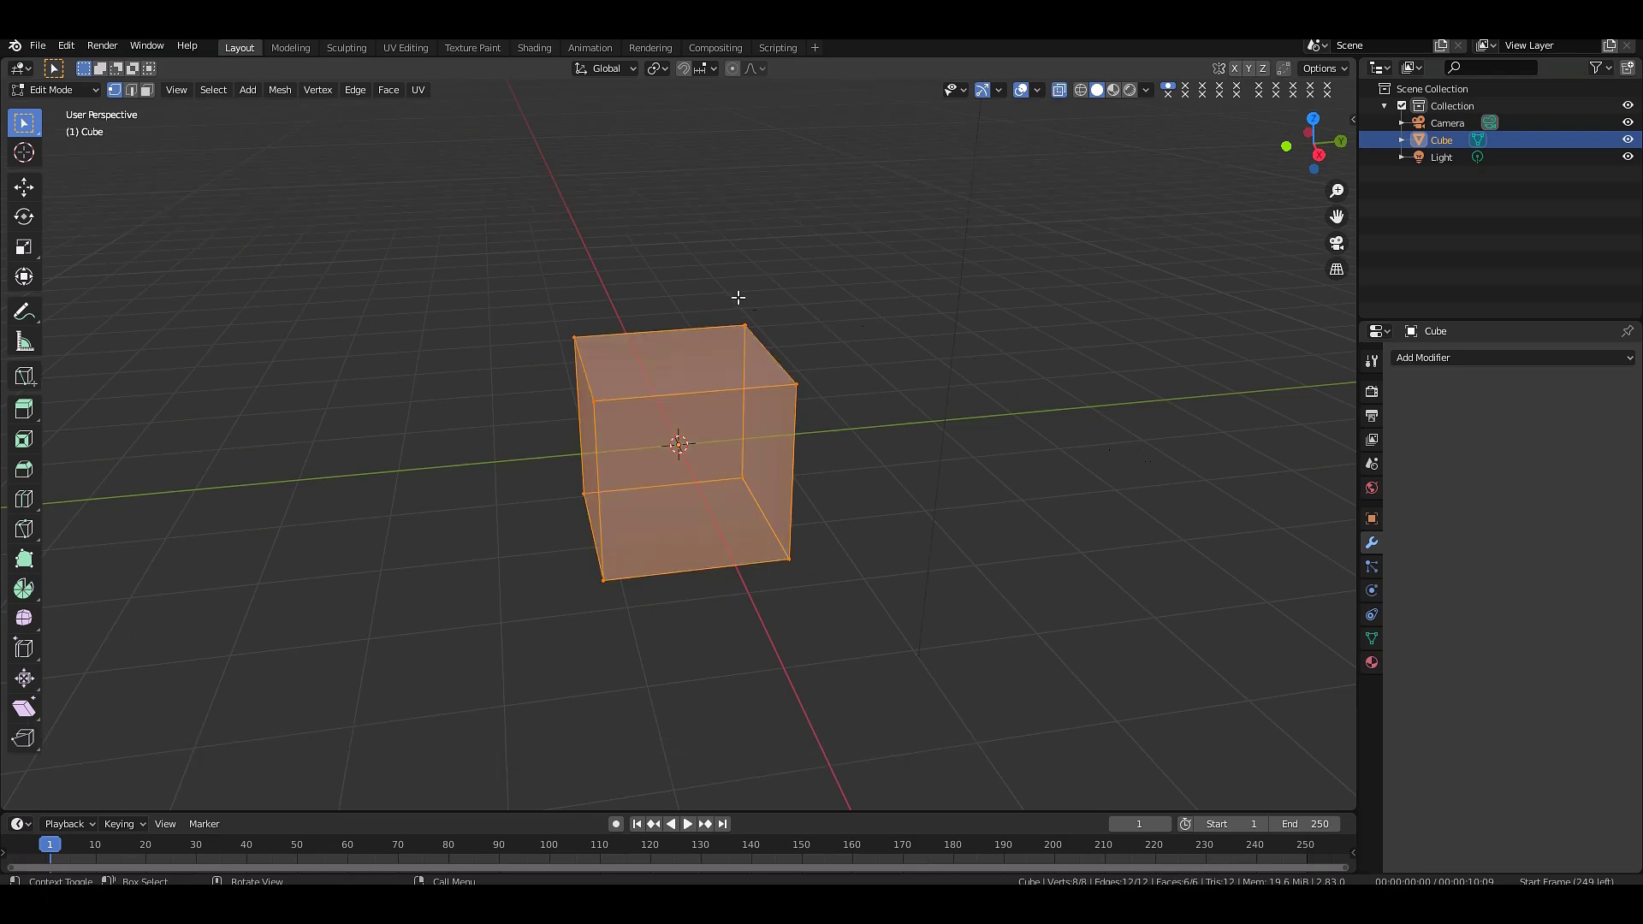
pyautogui.moveTo(707, 291); pyautogui.dragTo(878, 625)
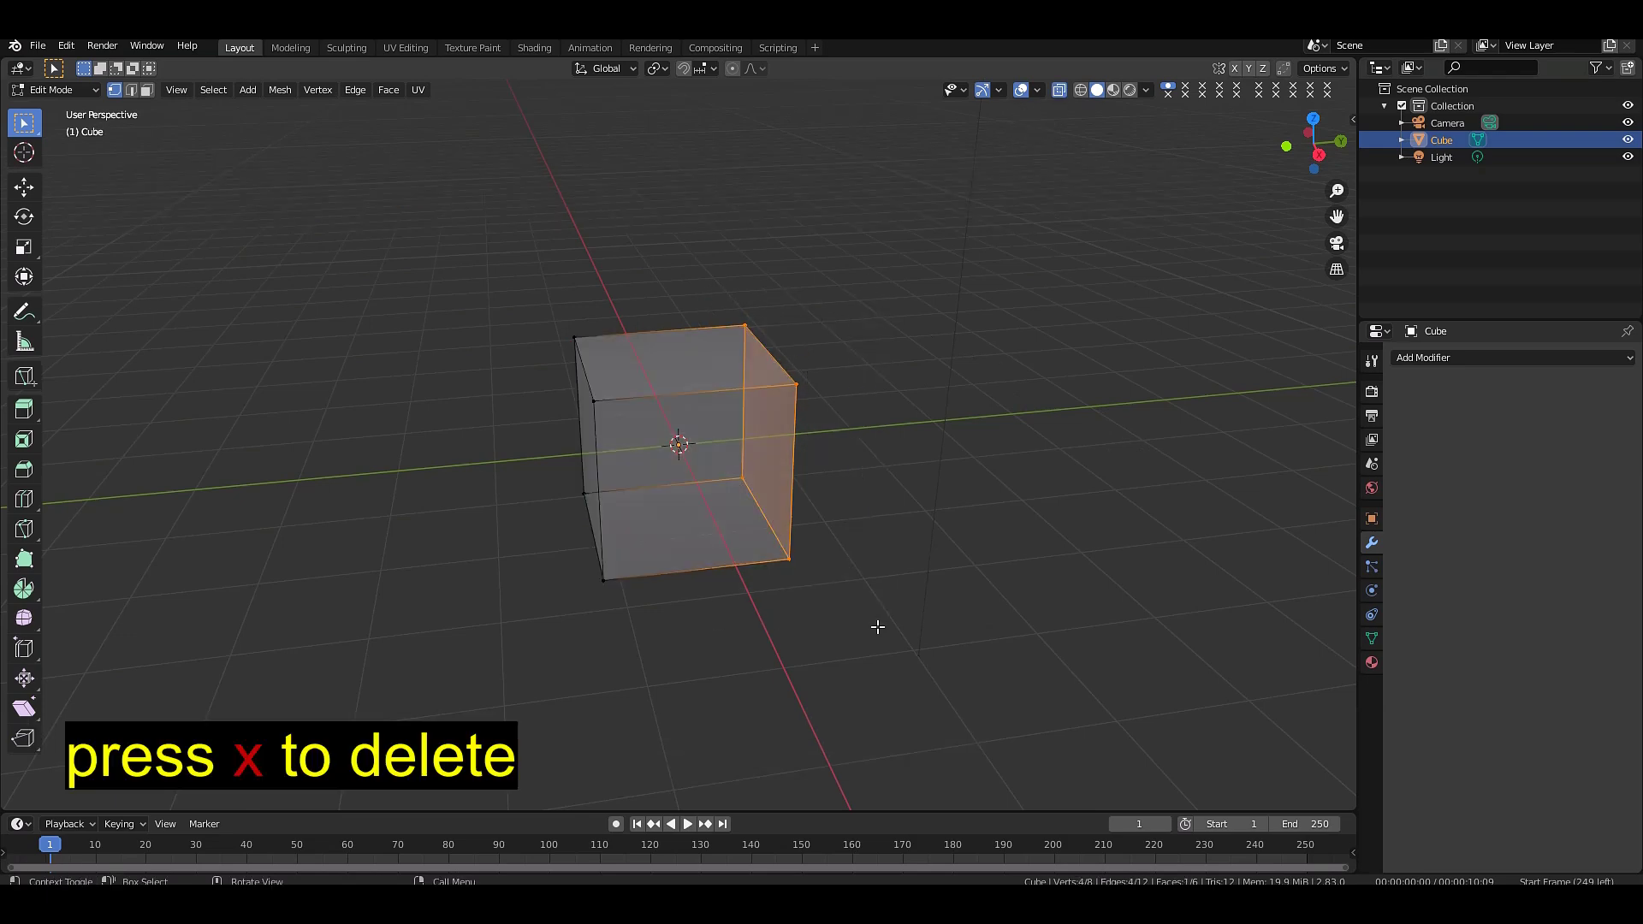
pyautogui.press('x')
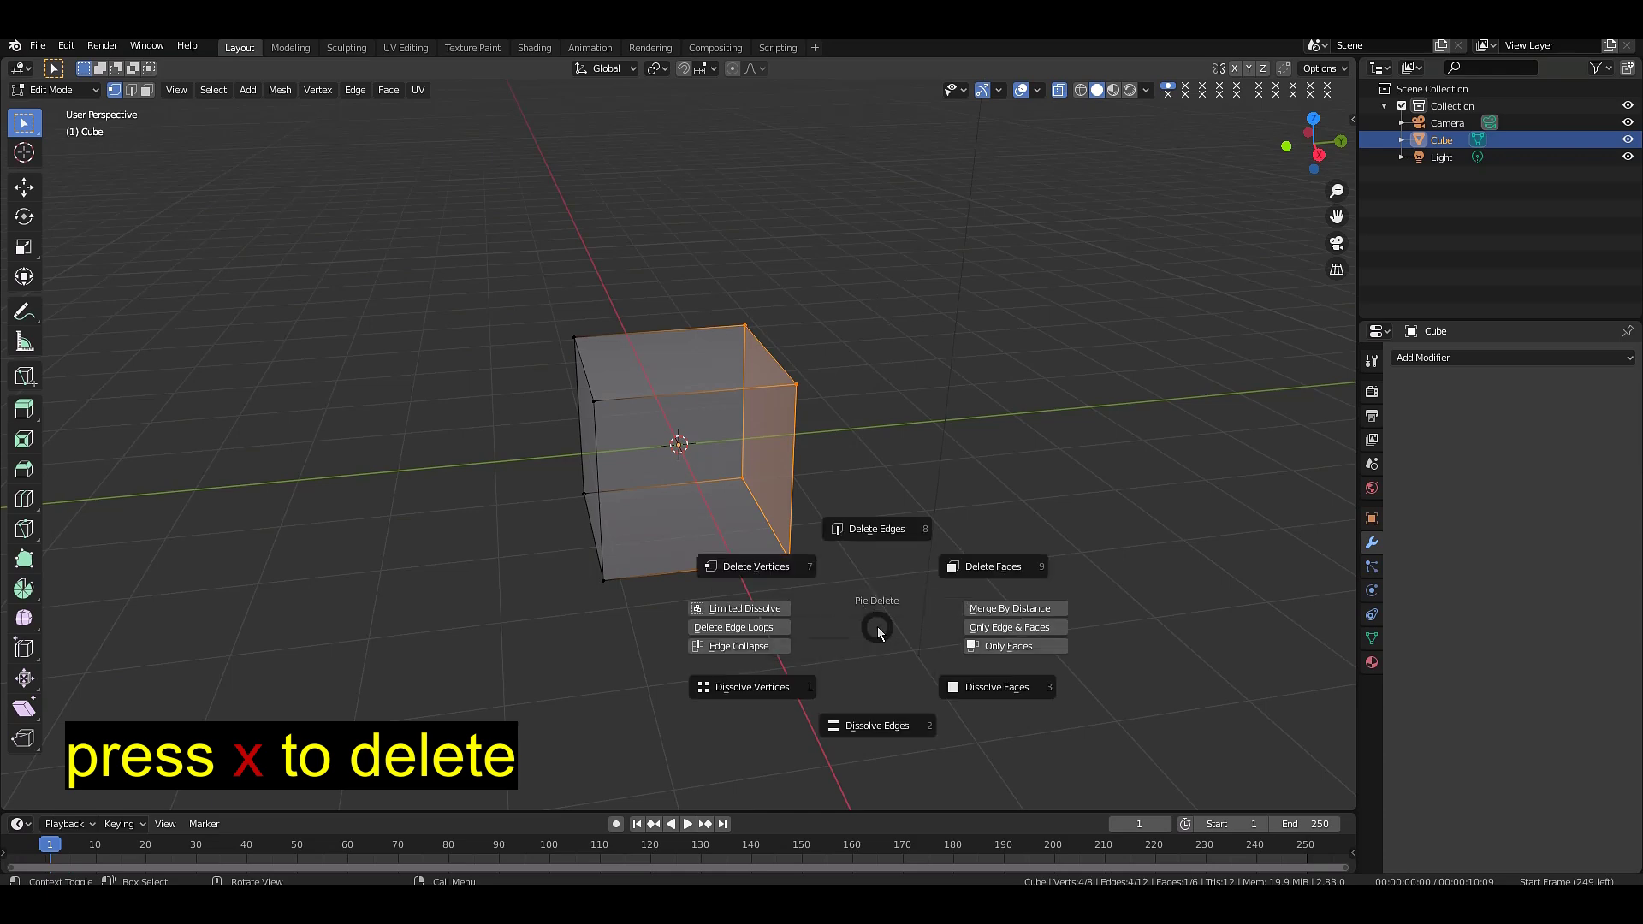
pyautogui.click(788, 568)
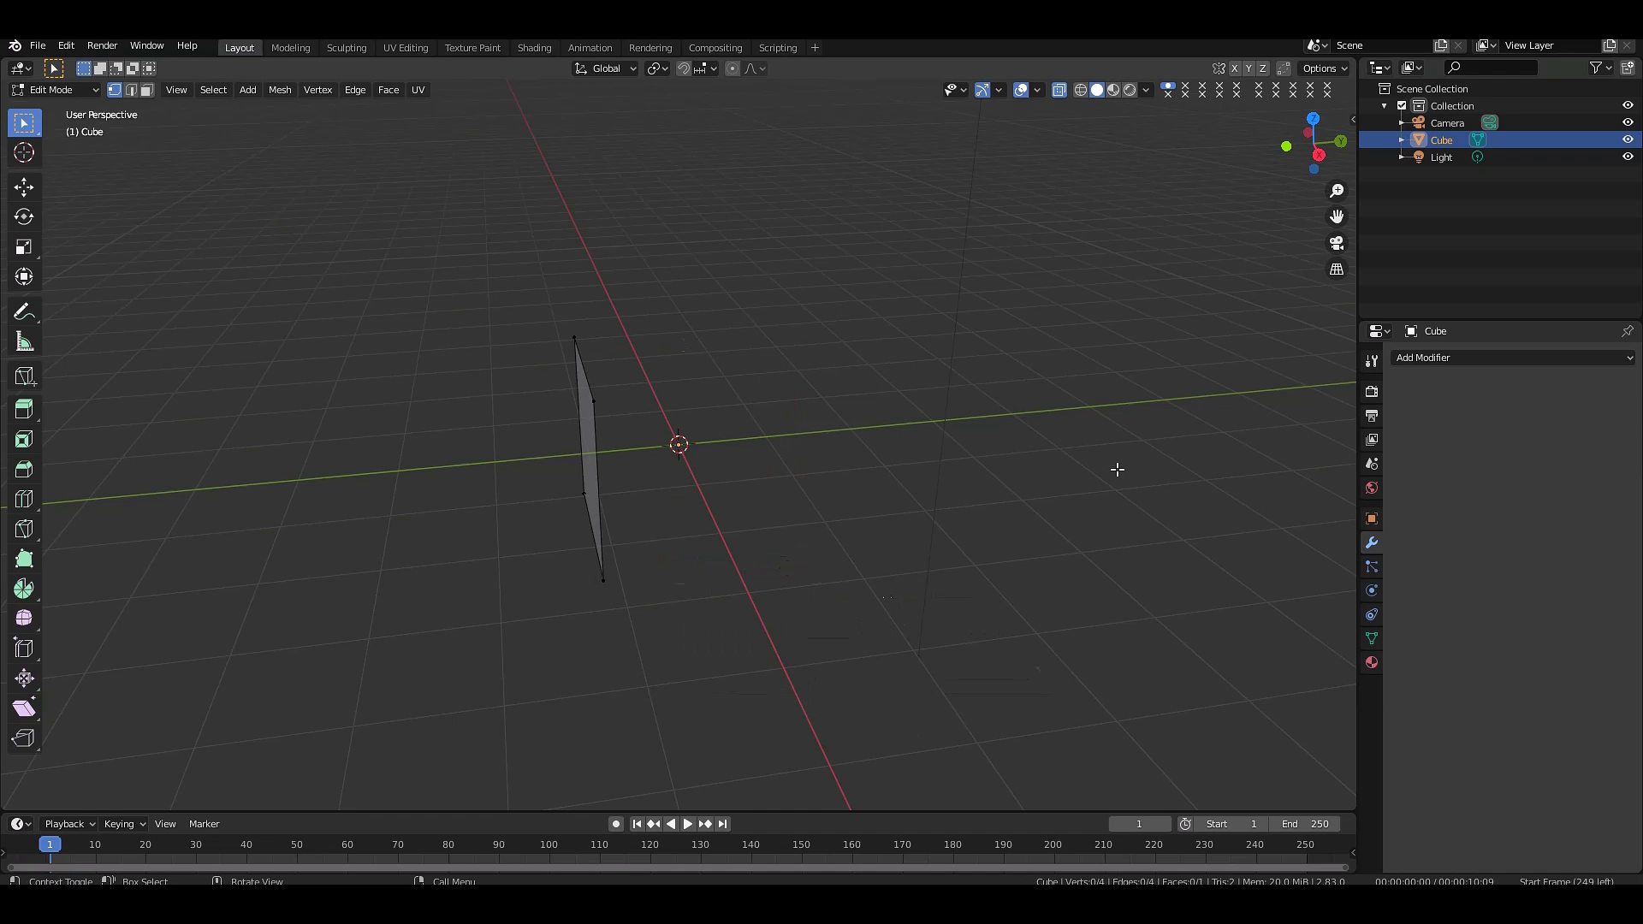
# - Add a Mirror modifier to the remaining face and mirror it only across the Y axis
pyautogui.click(1456, 357)
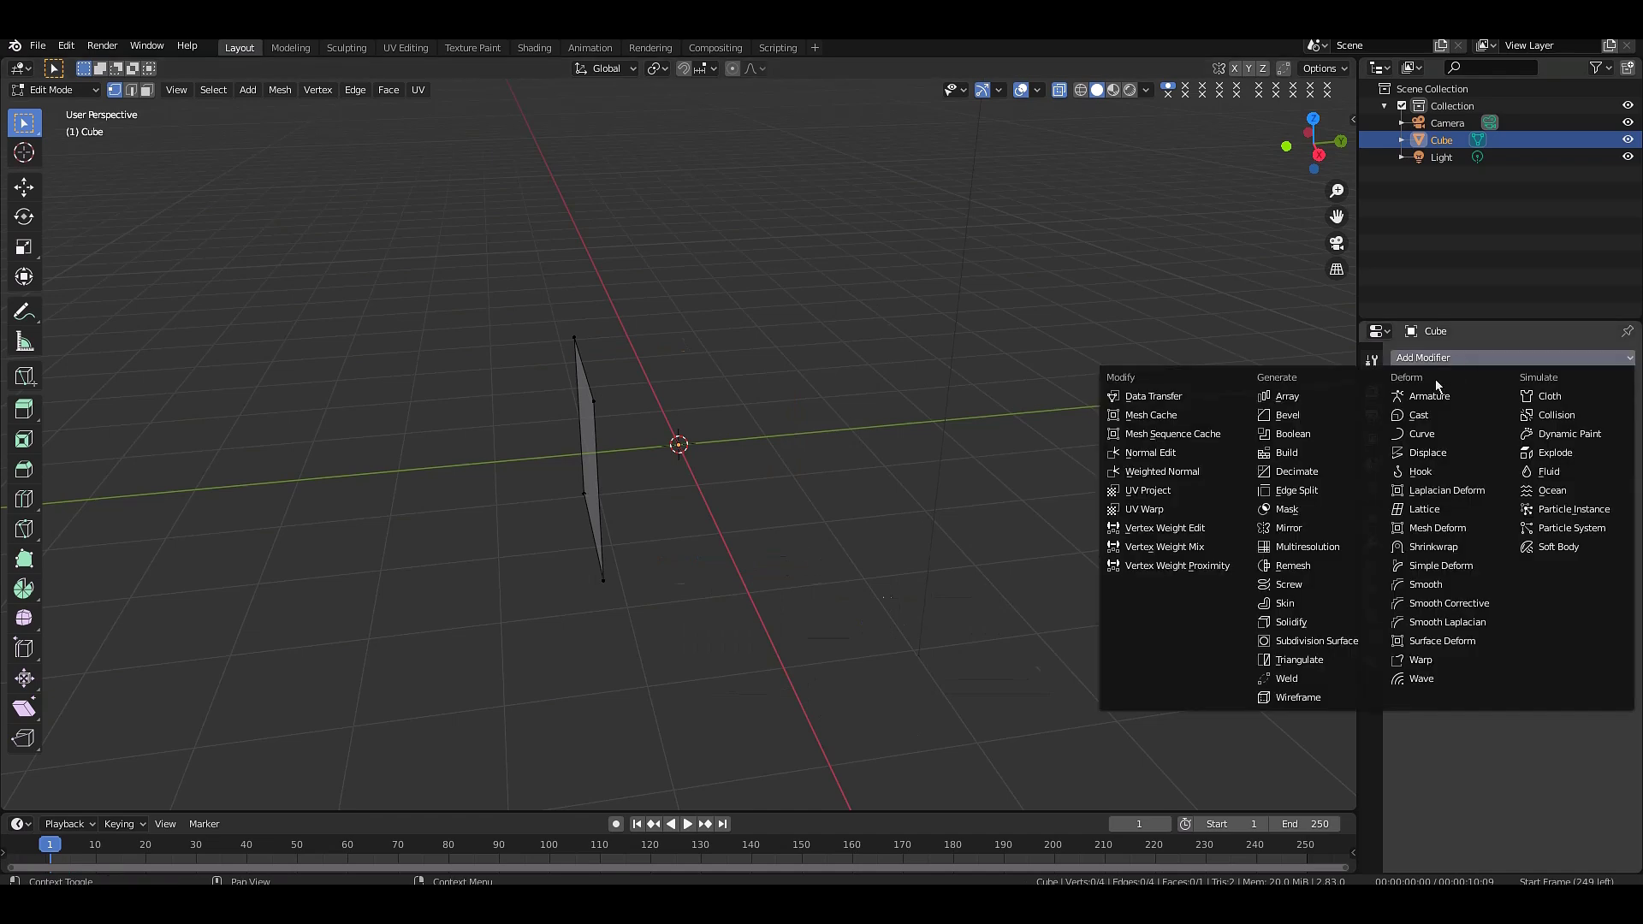
pyautogui.click(1291, 530)
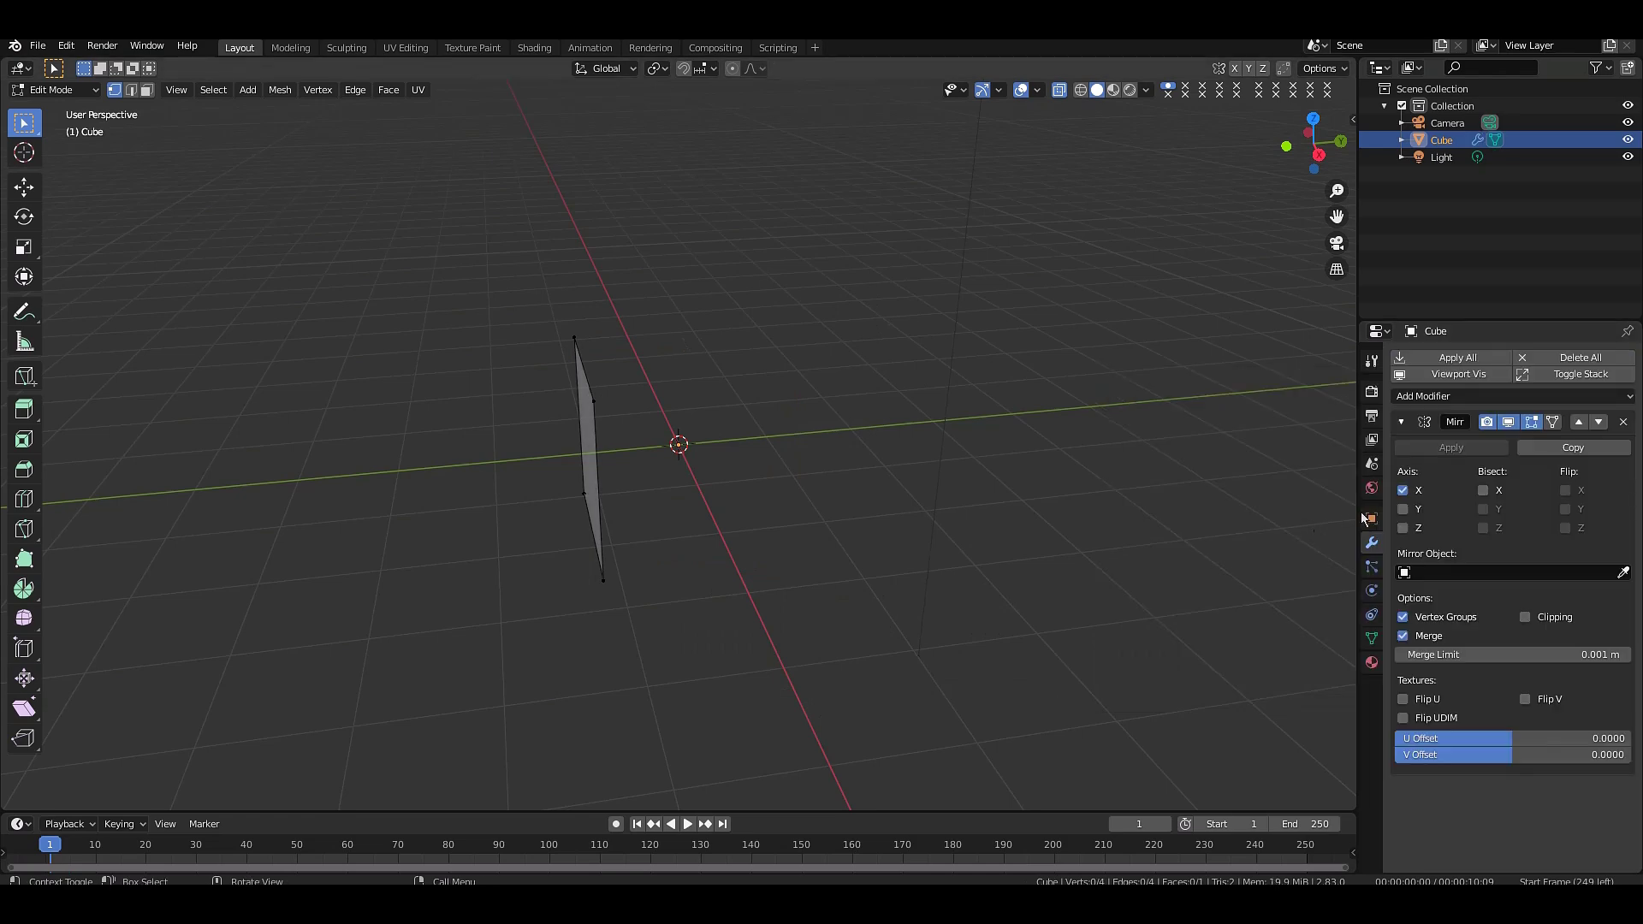
pyautogui.click(1403, 491)
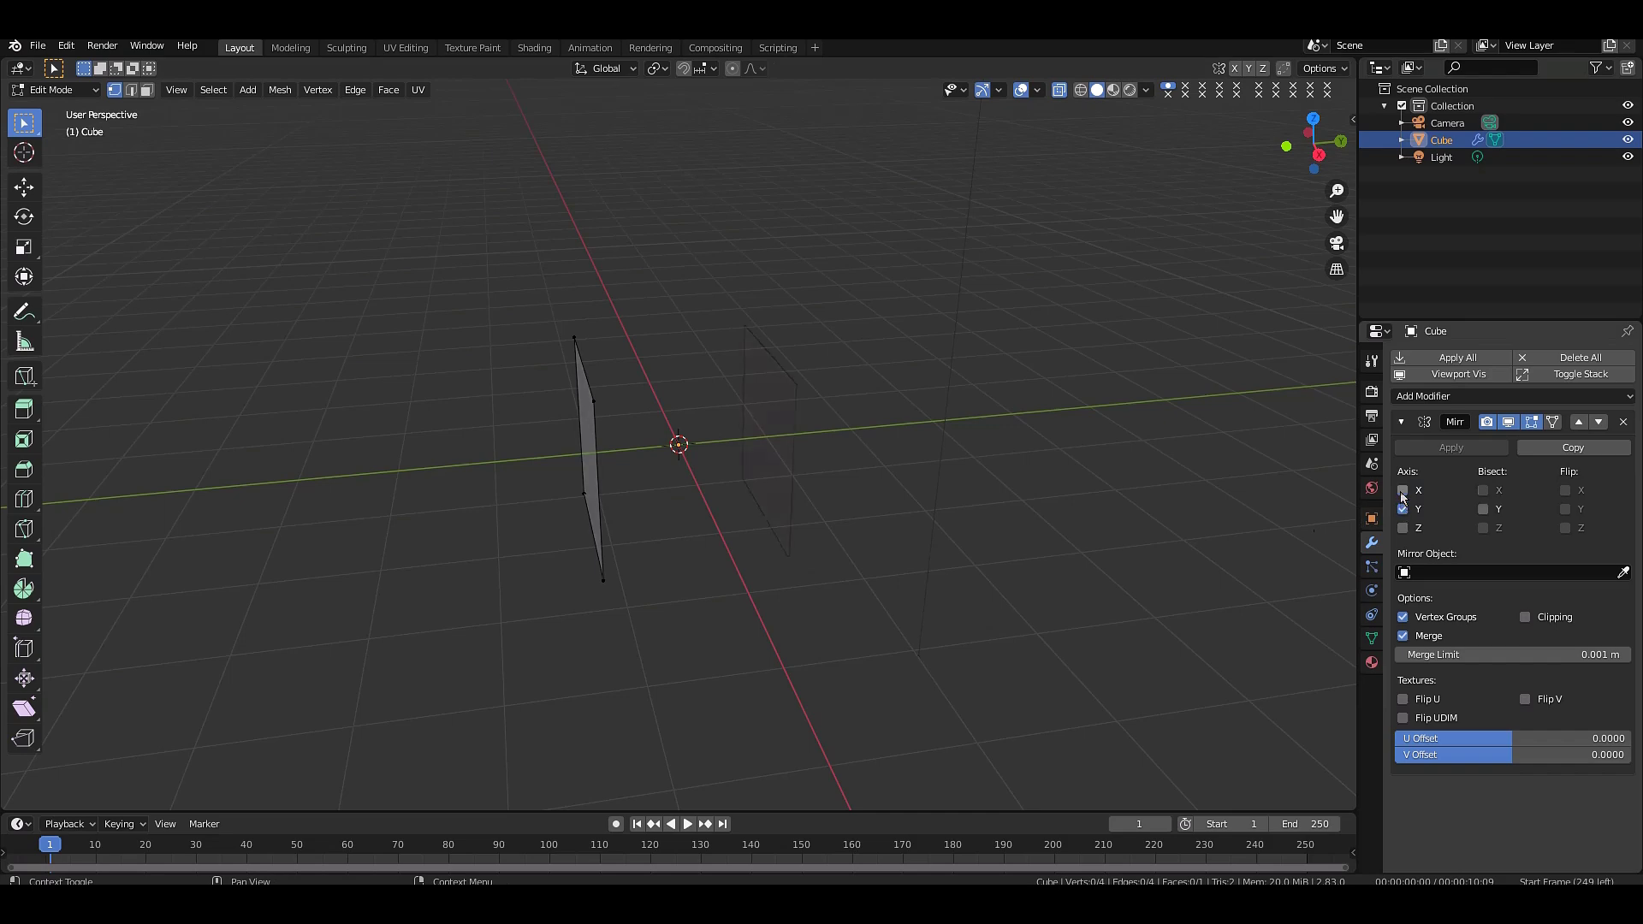
# - Try moving one upper corner vertex and the lower edge of the face to test the mirrored copy
pyautogui.moveTo(1318, 154); pyautogui.dragTo(1210, 183)
pyautogui.click(552, 384)
pyautogui.press('g')
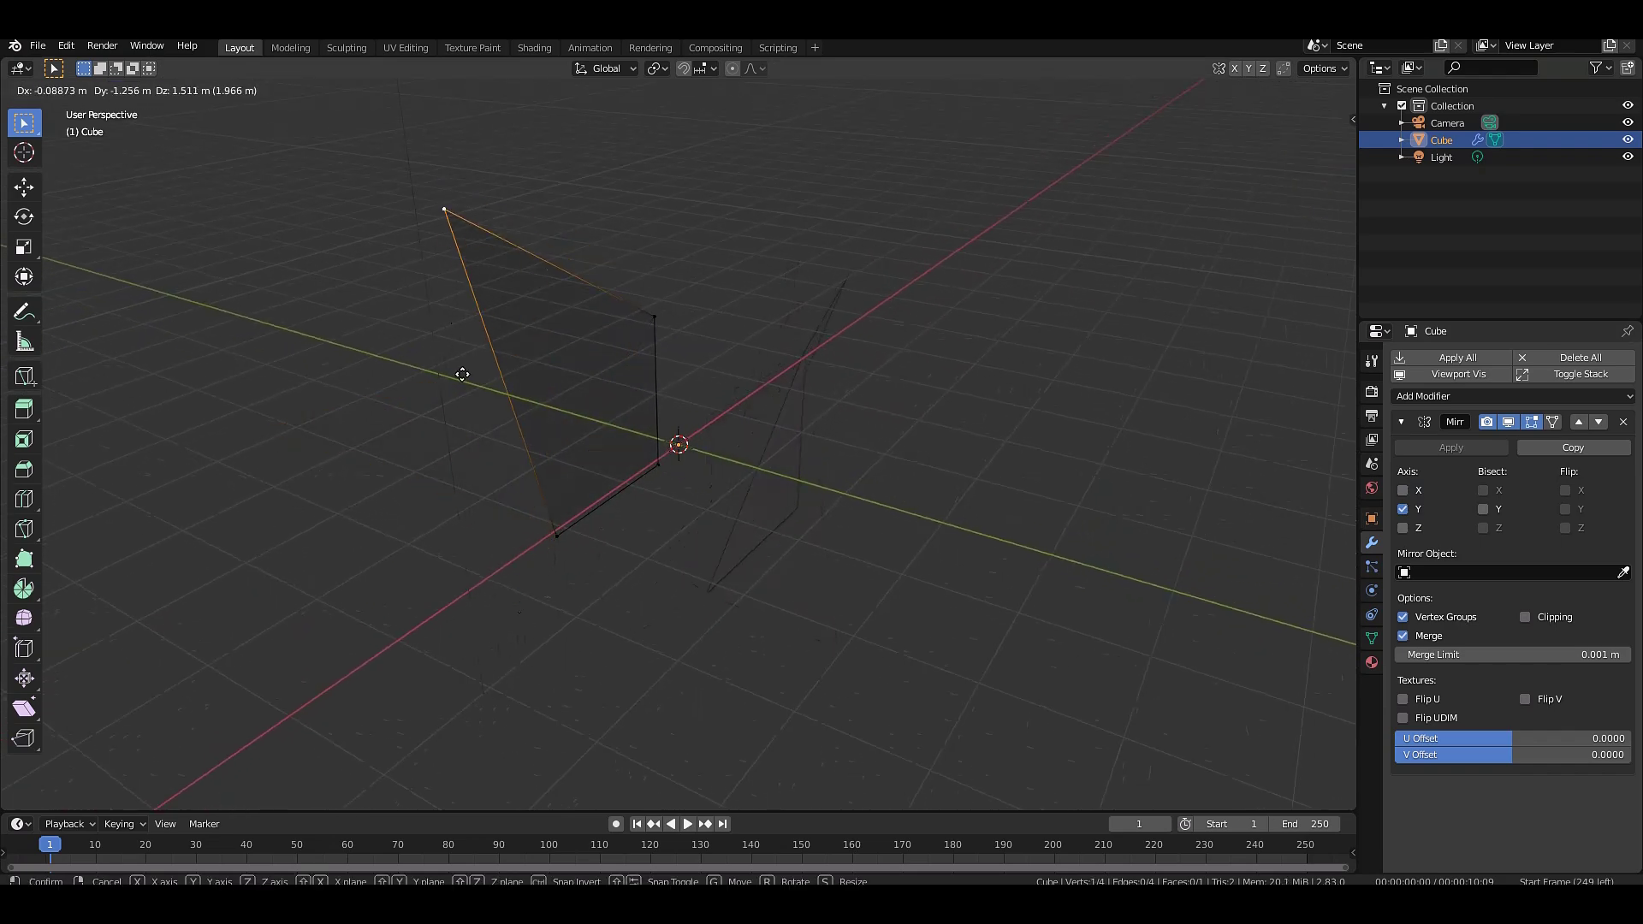
pyautogui.rightClick(462, 370)
pyautogui.moveTo(514, 411); pyautogui.dragTo(609, 504, button='middle')
pyautogui.keyDown('shift'); pyautogui.click(629, 594); pyautogui.keyUp('shift')
pyautogui.press('g')
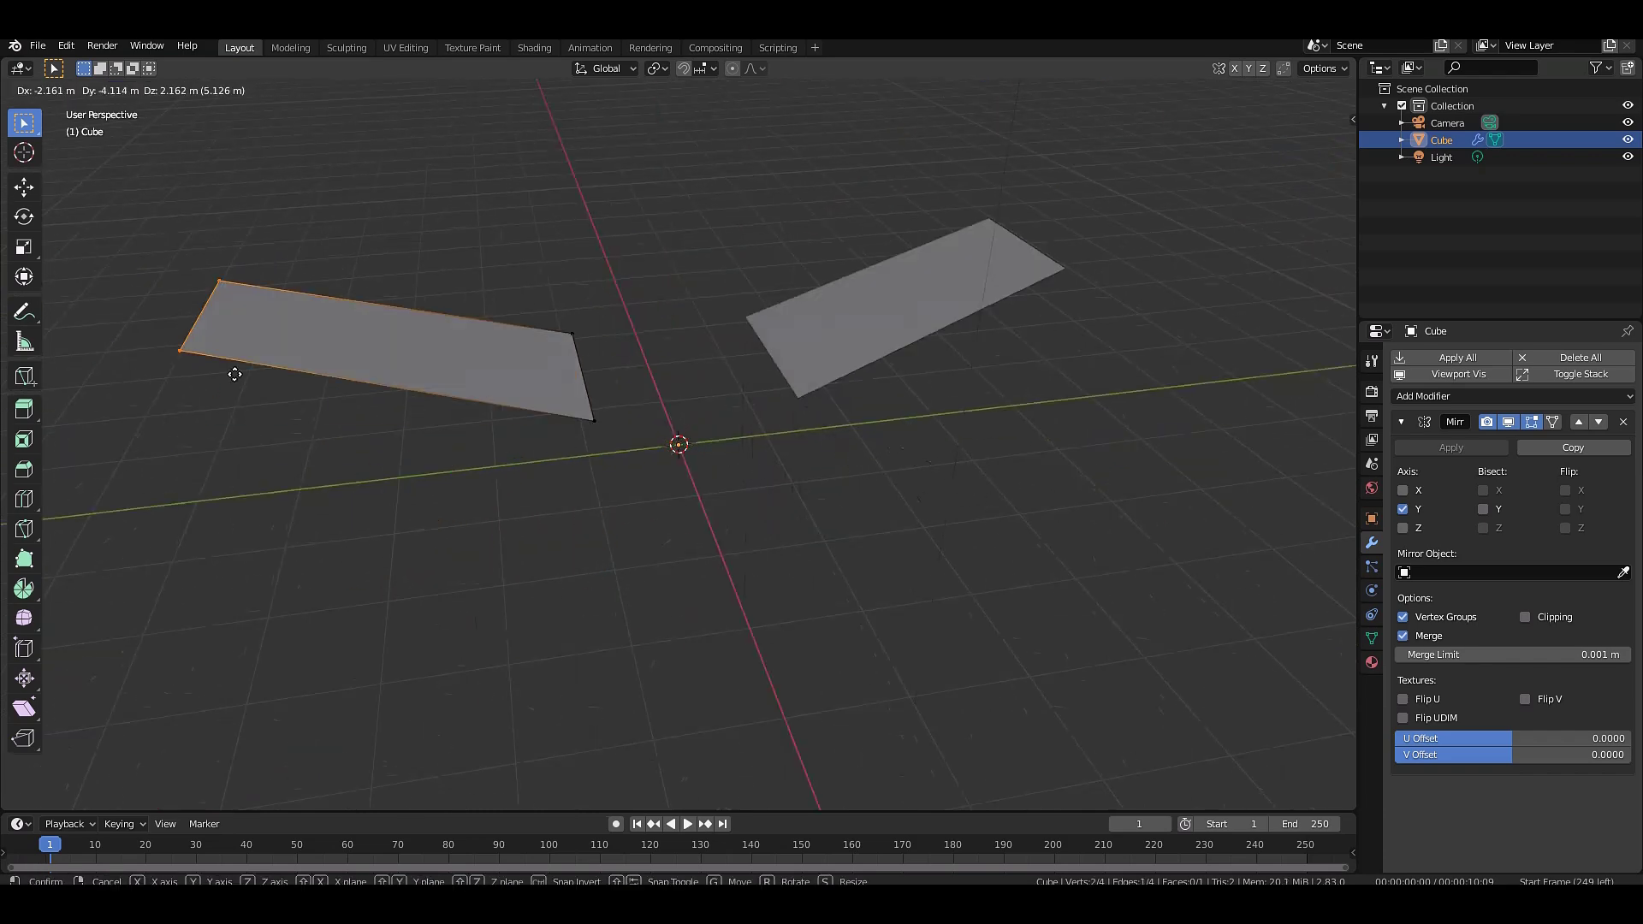
pyautogui.rightClick(477, 598)
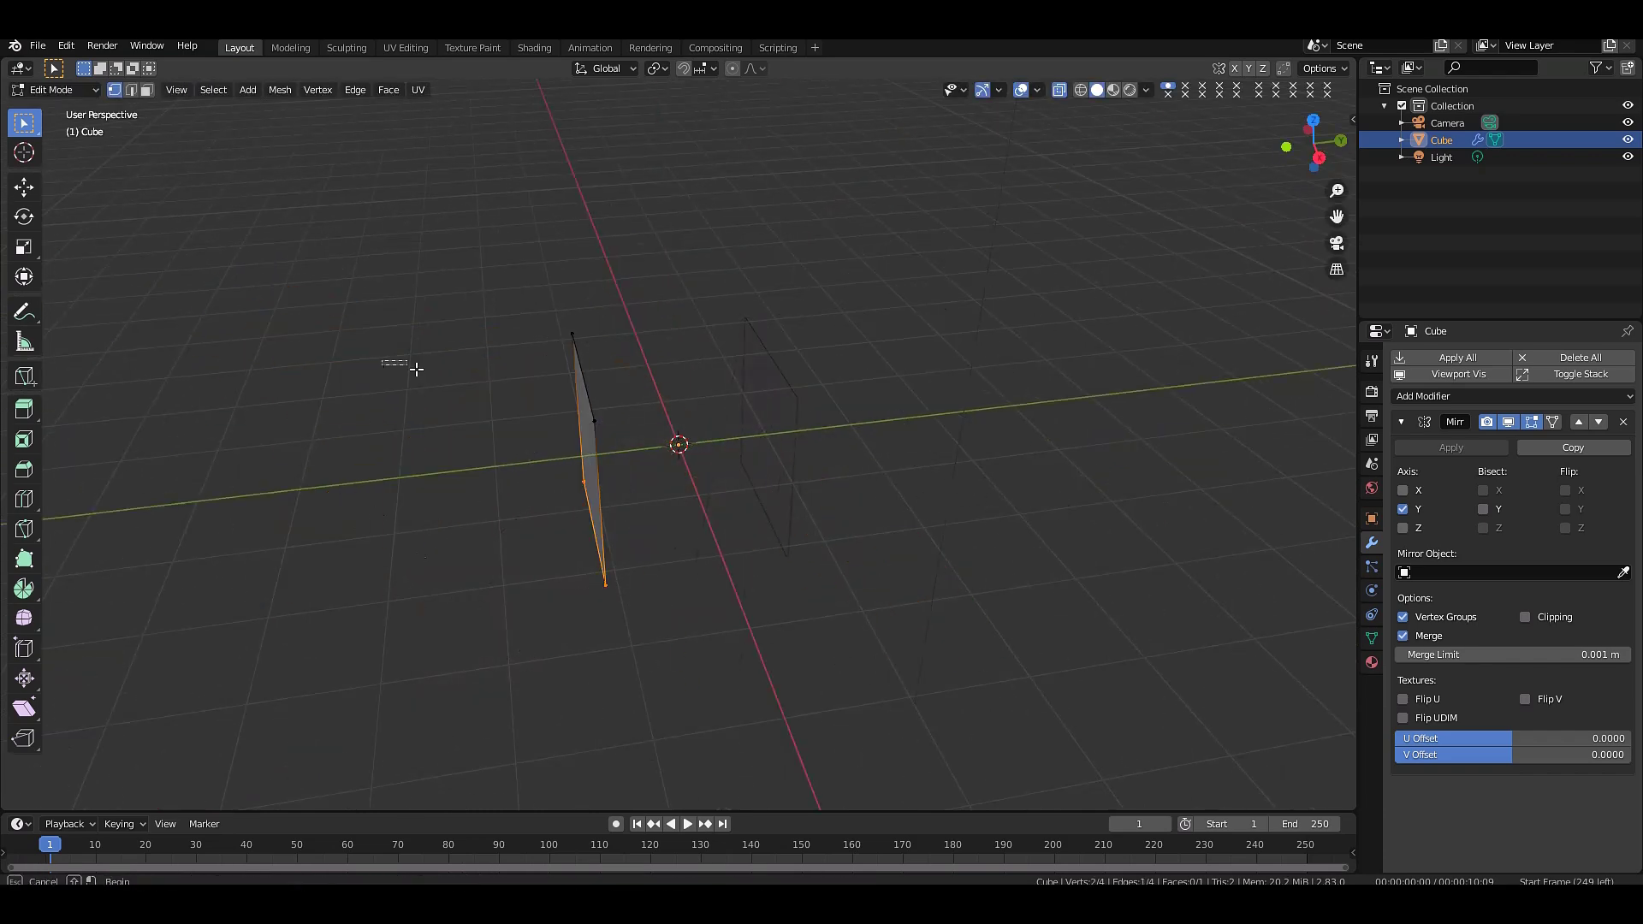
# - Select the whole remaining face and extrude it along the global Y axis to about the mirror plane
pyautogui.moveTo(488, 296); pyautogui.dragTo(655, 606)
pyautogui.press('e')
pyautogui.press('y')
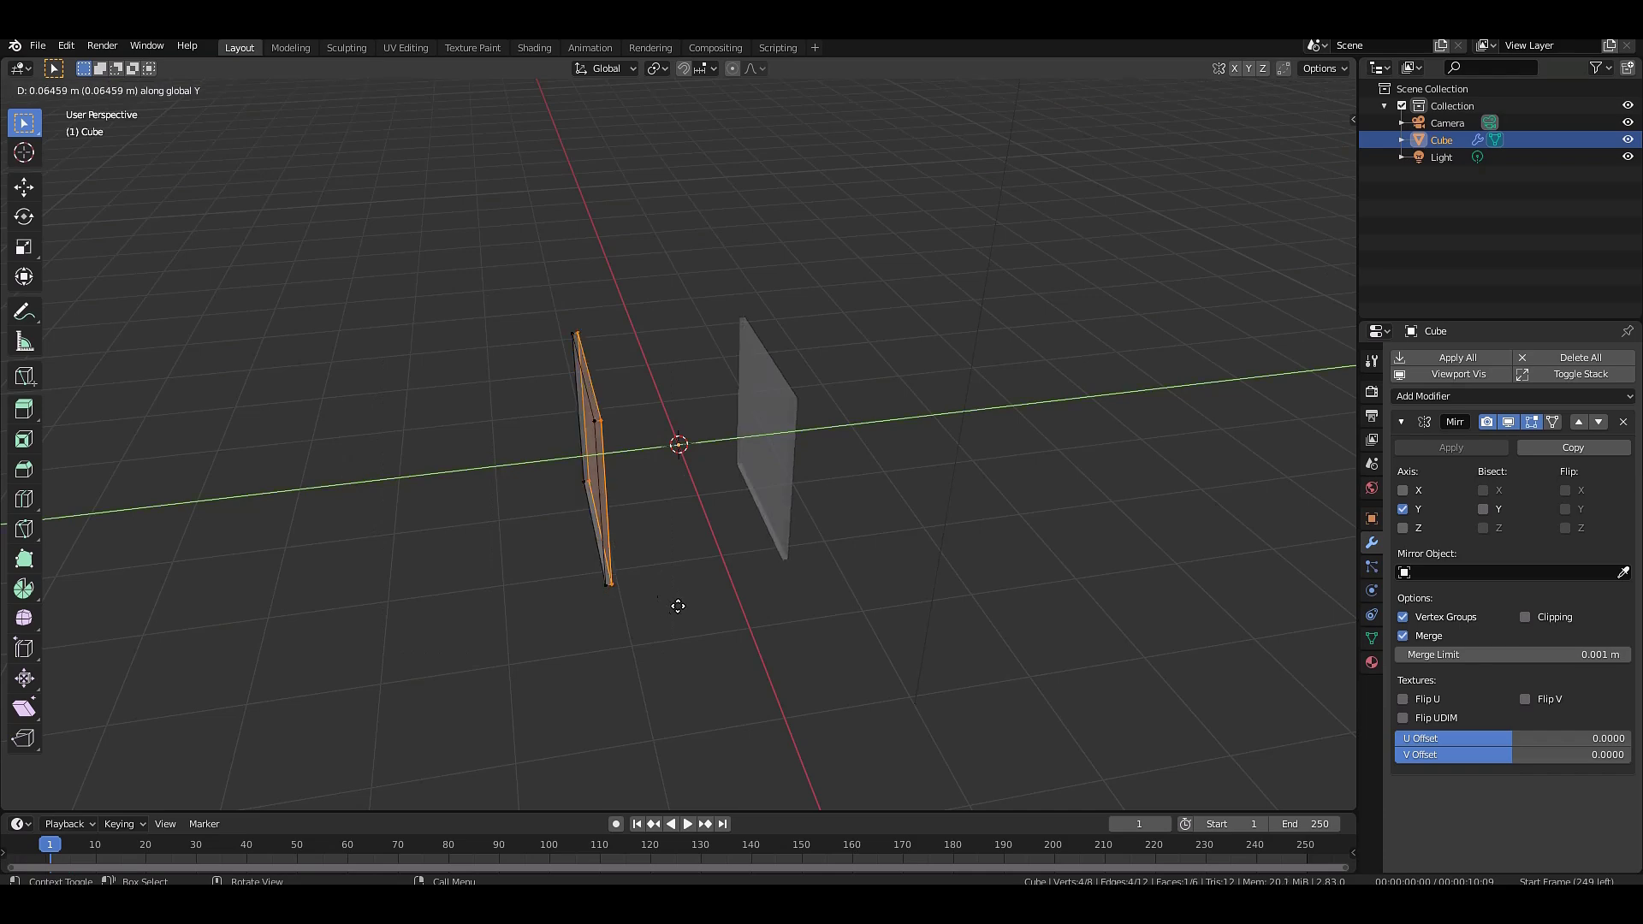
pyautogui.click(757, 595)
# - Enable clipping on the Mirror modifier and move the extruded face along the global Y axis onto the mirror plane
pyautogui.click(1525, 617)
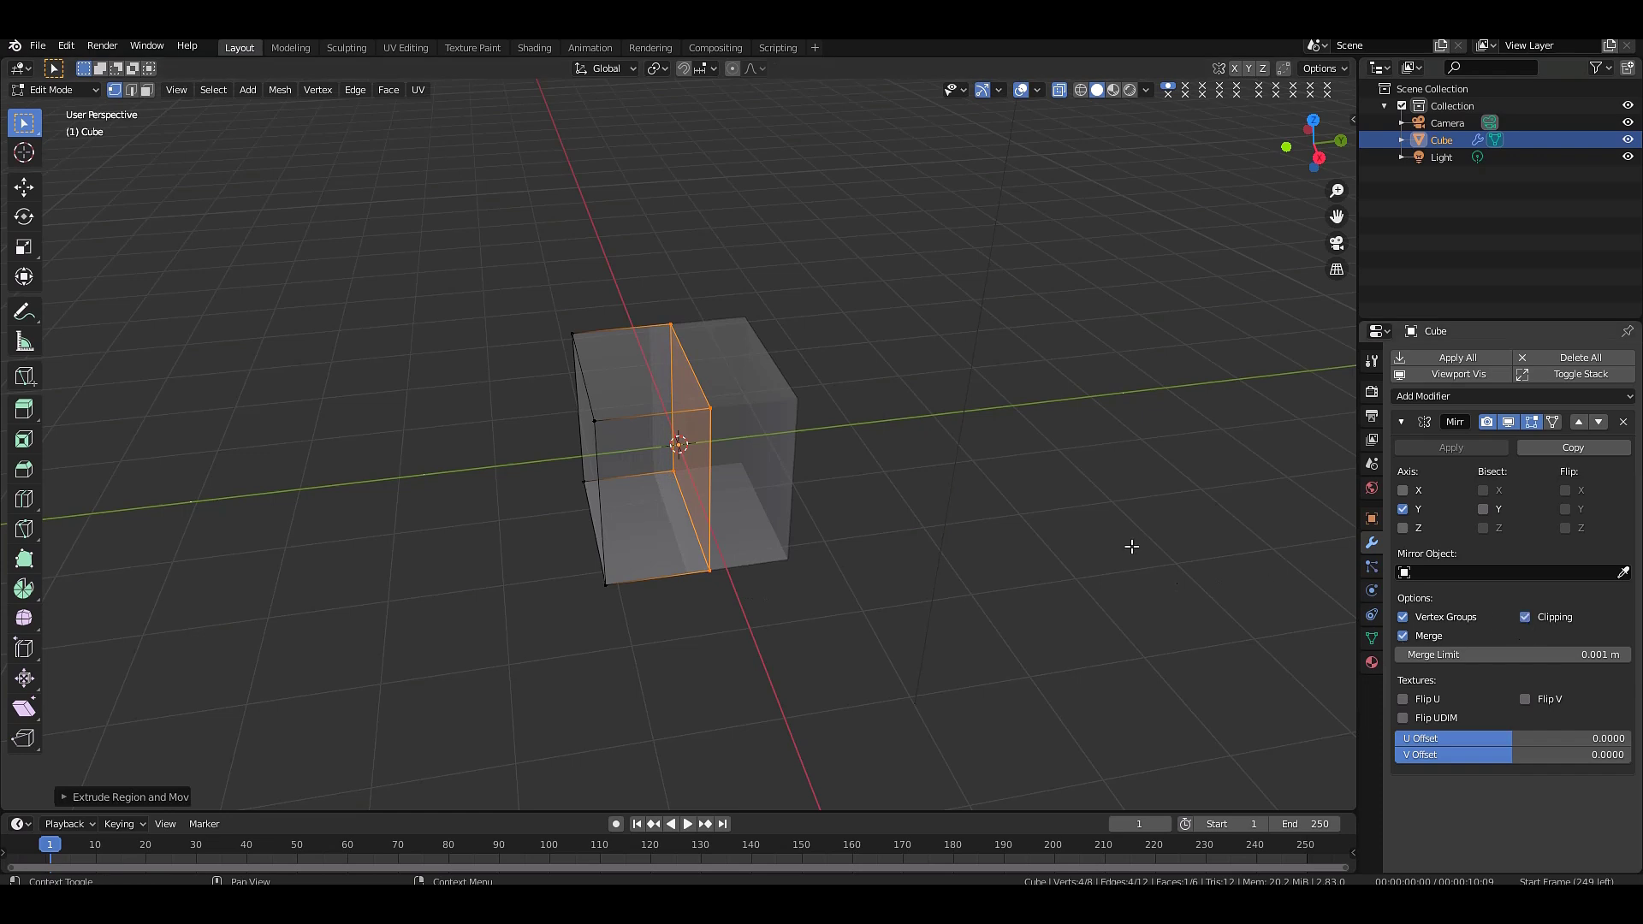
pyautogui.press('g')
pyautogui.press('y')
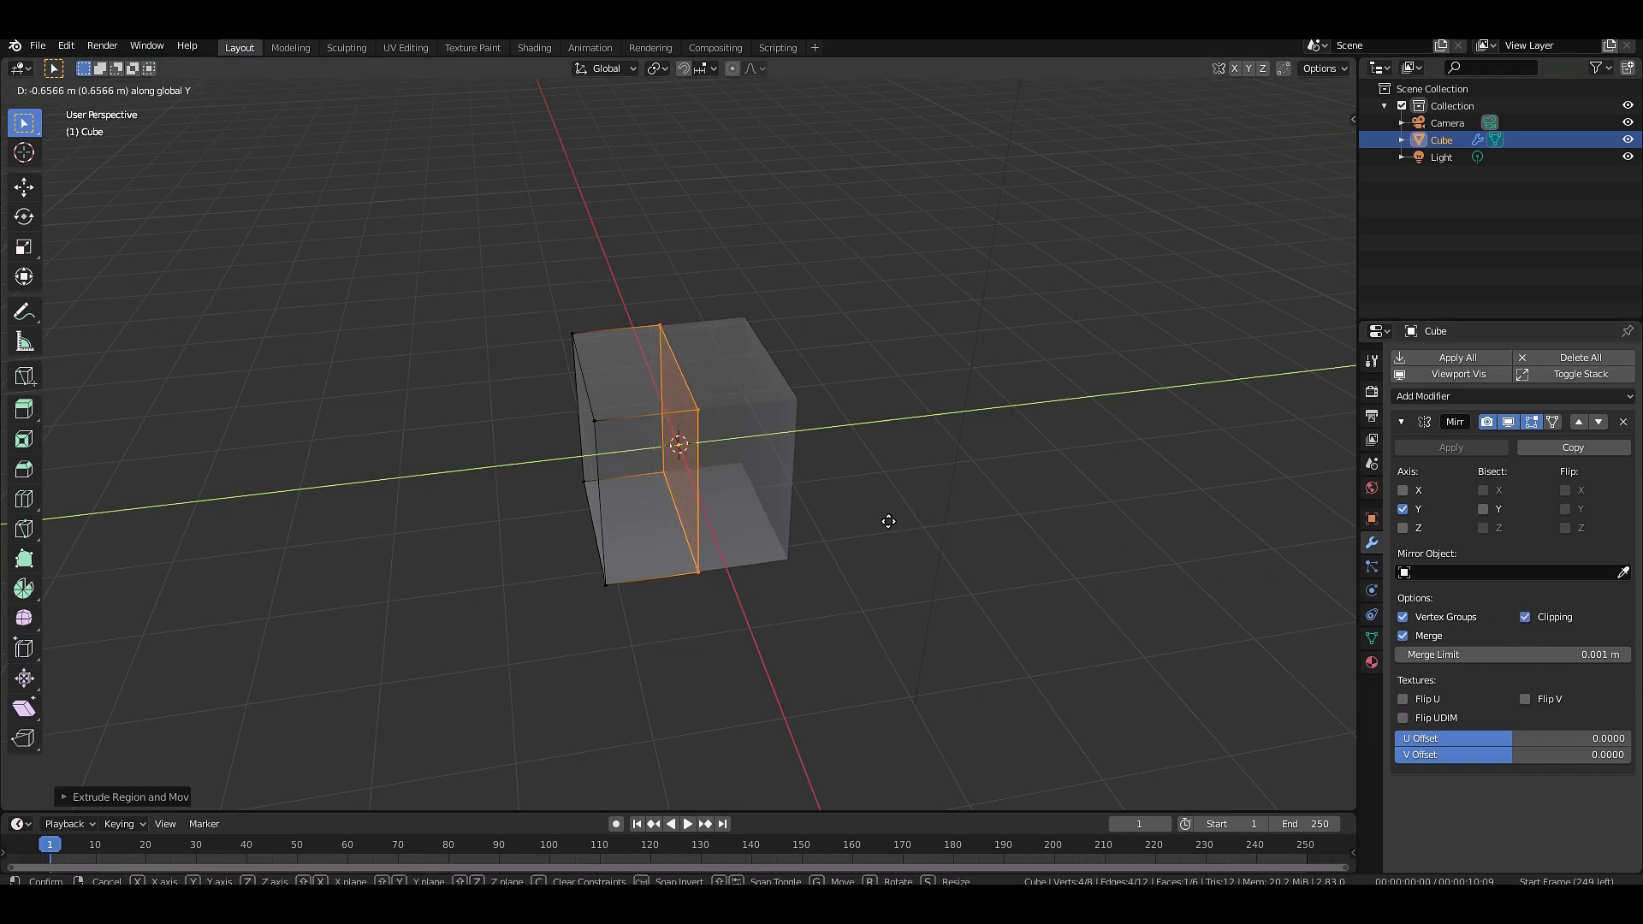
pyautogui.click(883, 522)
# - Try moving the clipped centre face freely and the front outer upper corner vertex to test the mirrored half
pyautogui.press('g')
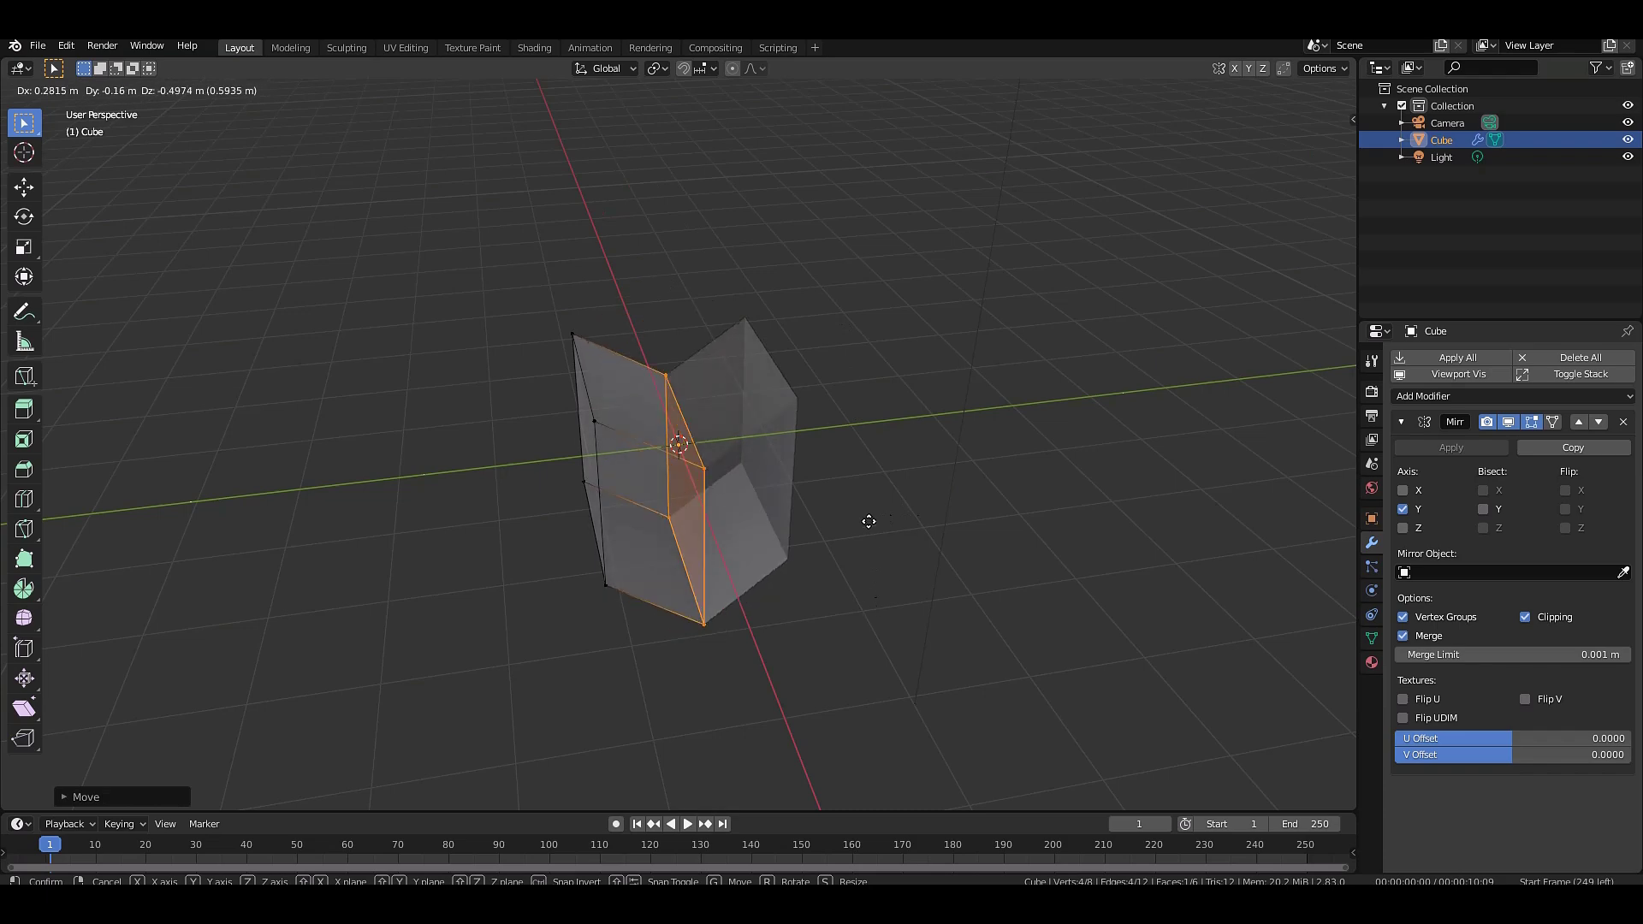
pyautogui.press('Escape')
pyautogui.click(596, 422)
pyautogui.press('g')
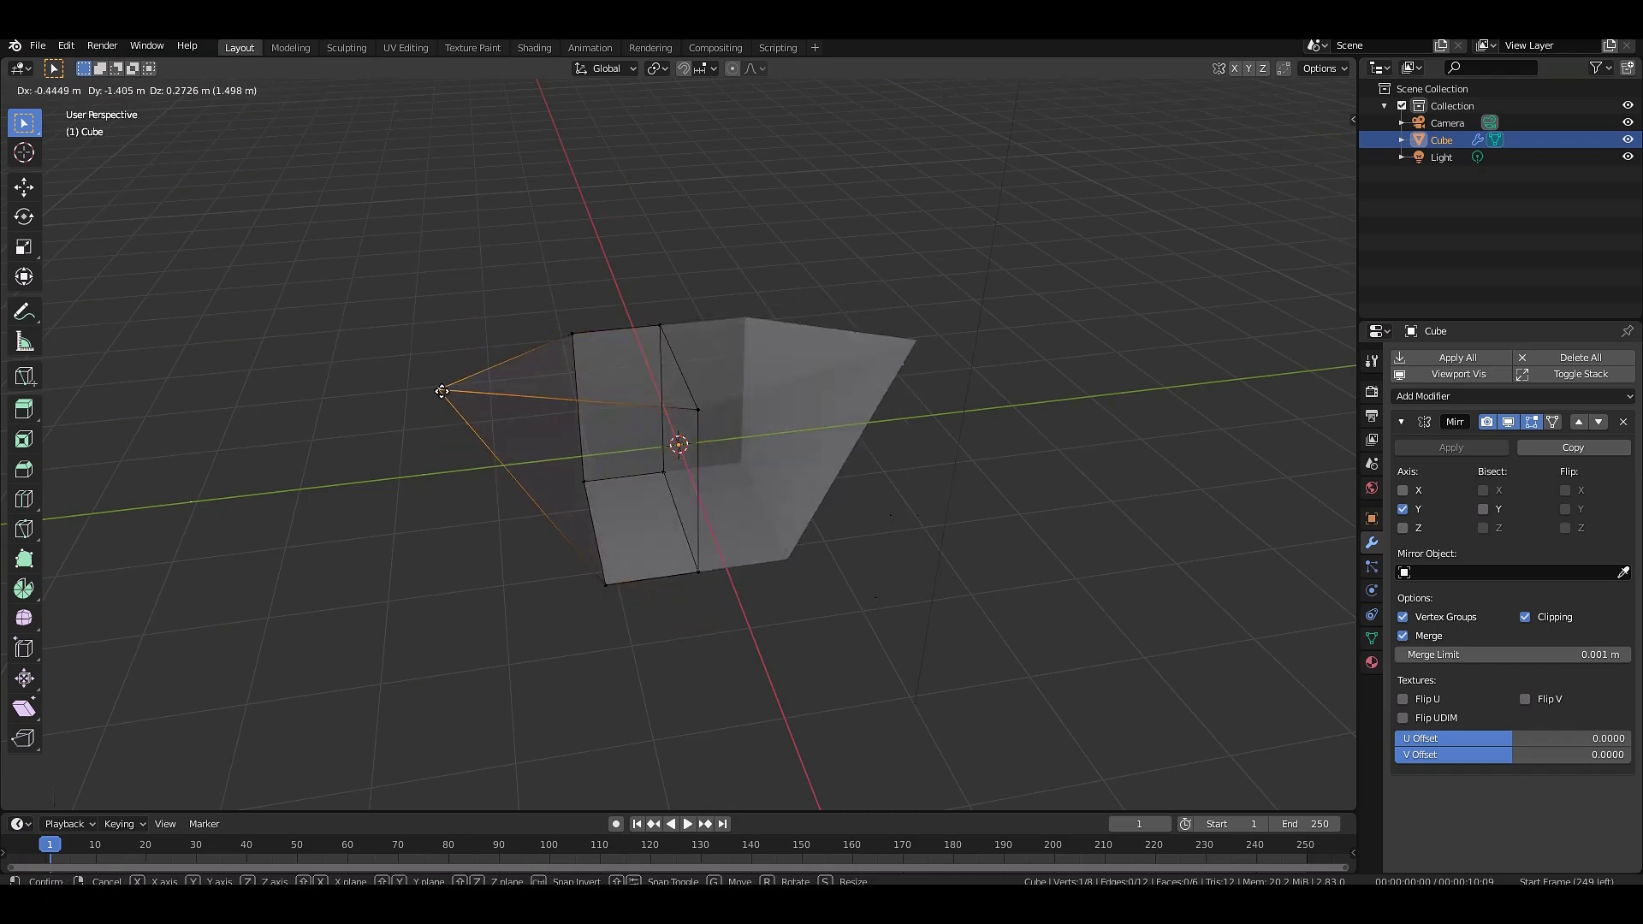
pyautogui.press('Escape')
# - Turn off X-ray and try moving the front upper vertex on the mirror seam to test clipping
pyautogui.click(1060, 91)
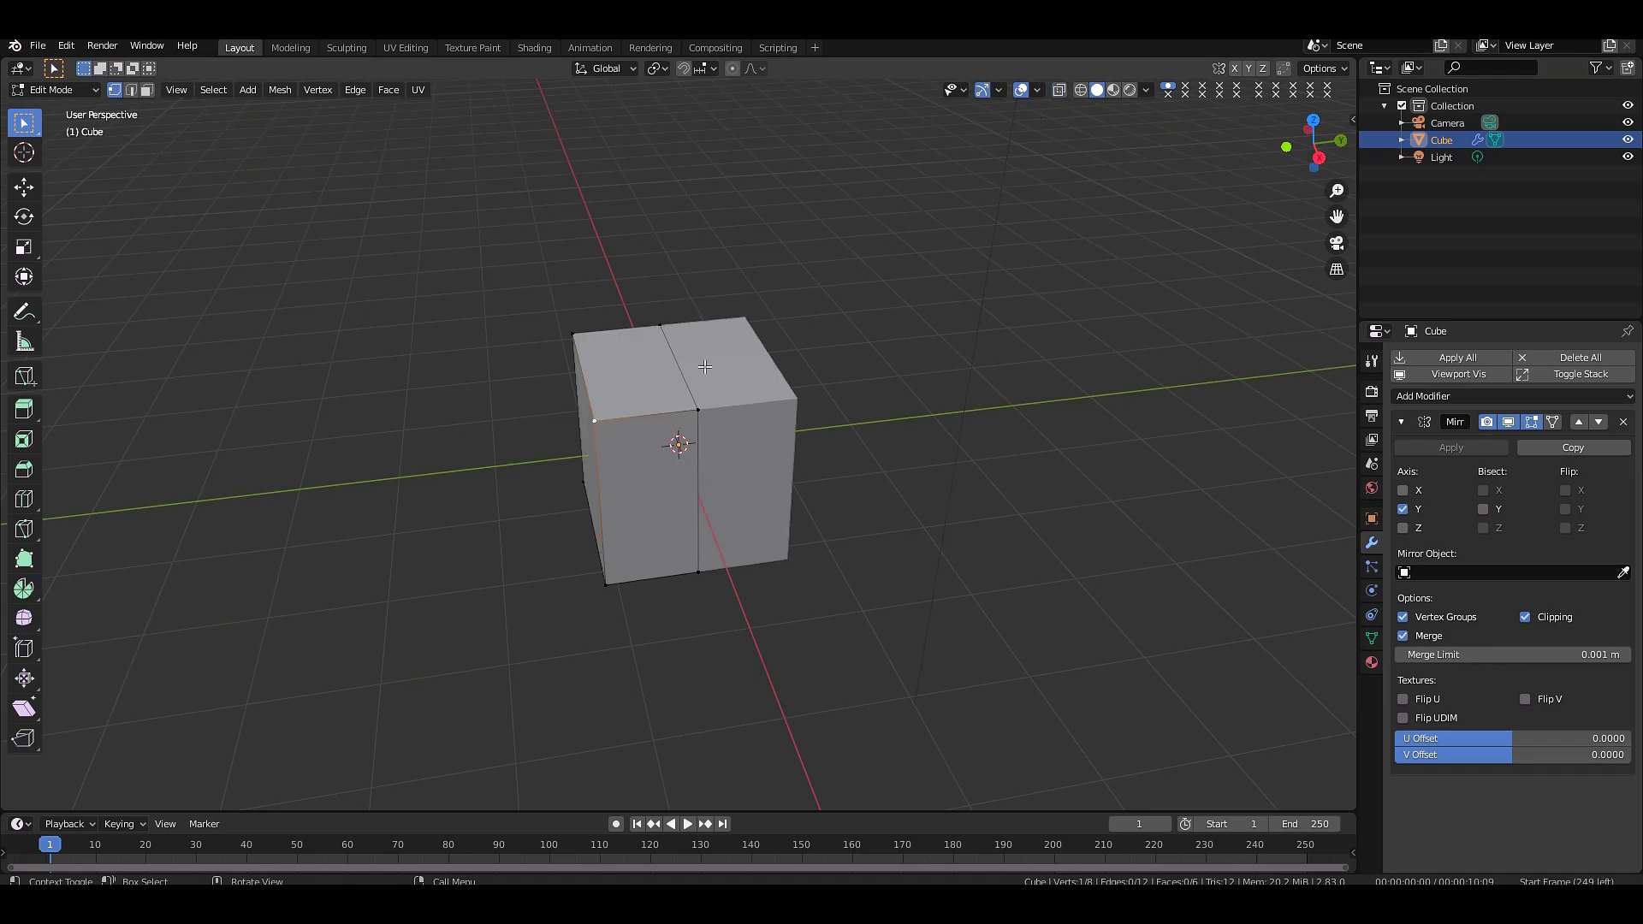
pyautogui.click(699, 412)
pyautogui.press('g')
pyautogui.press('Escape')
# - Return to Object Mode and delete the mirrored cube
pyautogui.moveTo(1313, 139); pyautogui.dragTo(1312, 137)
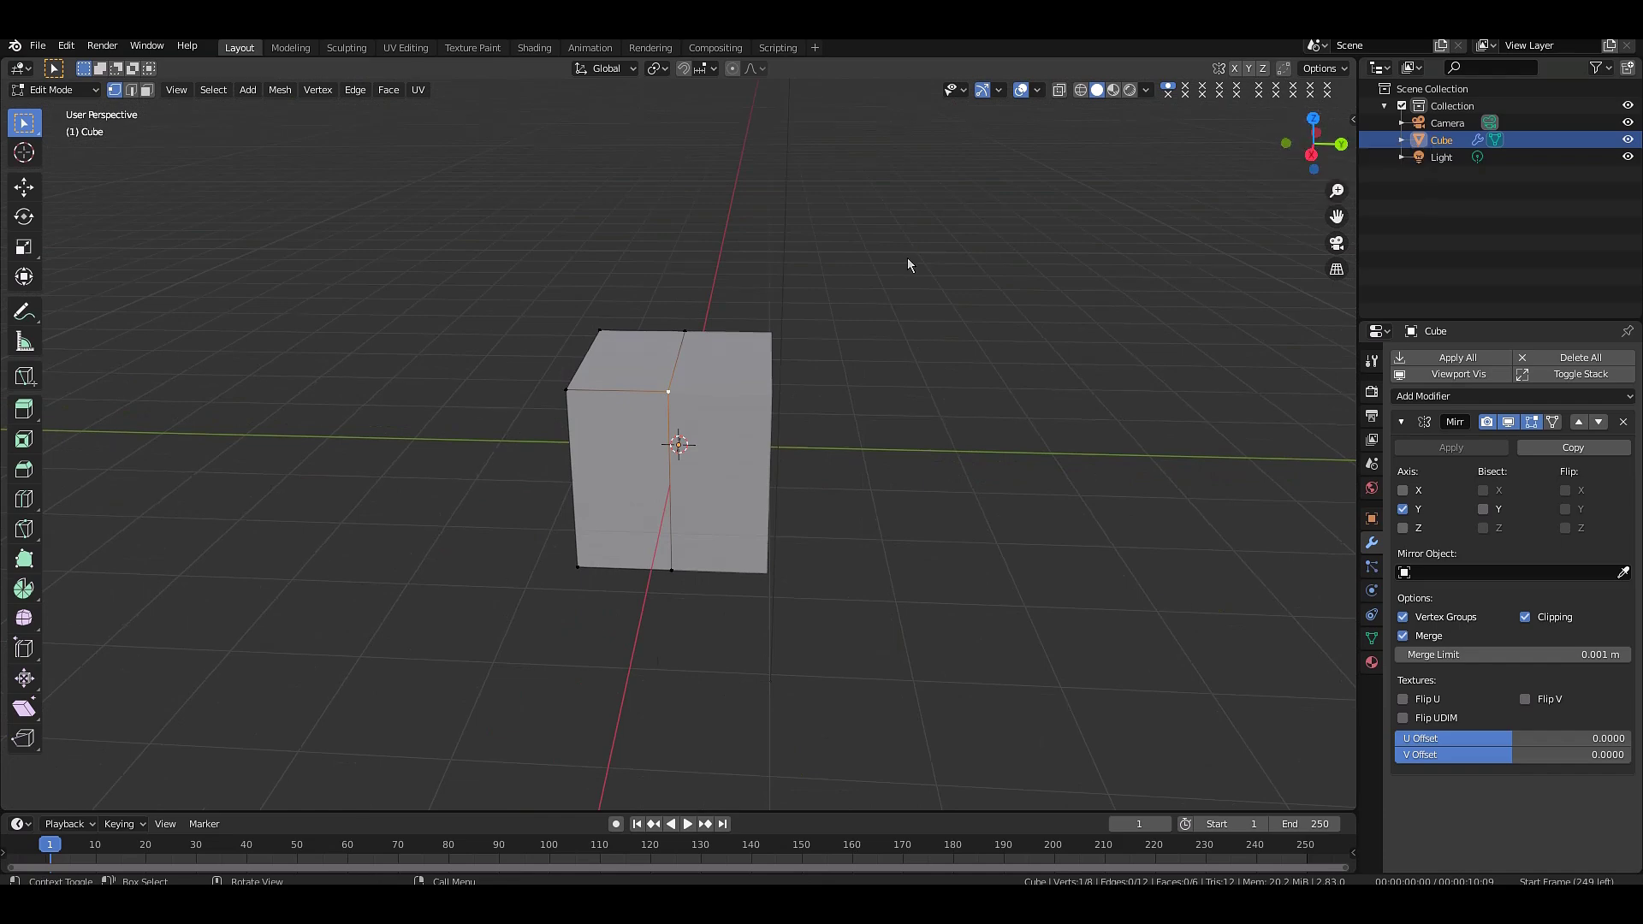
pyautogui.press('Tab')
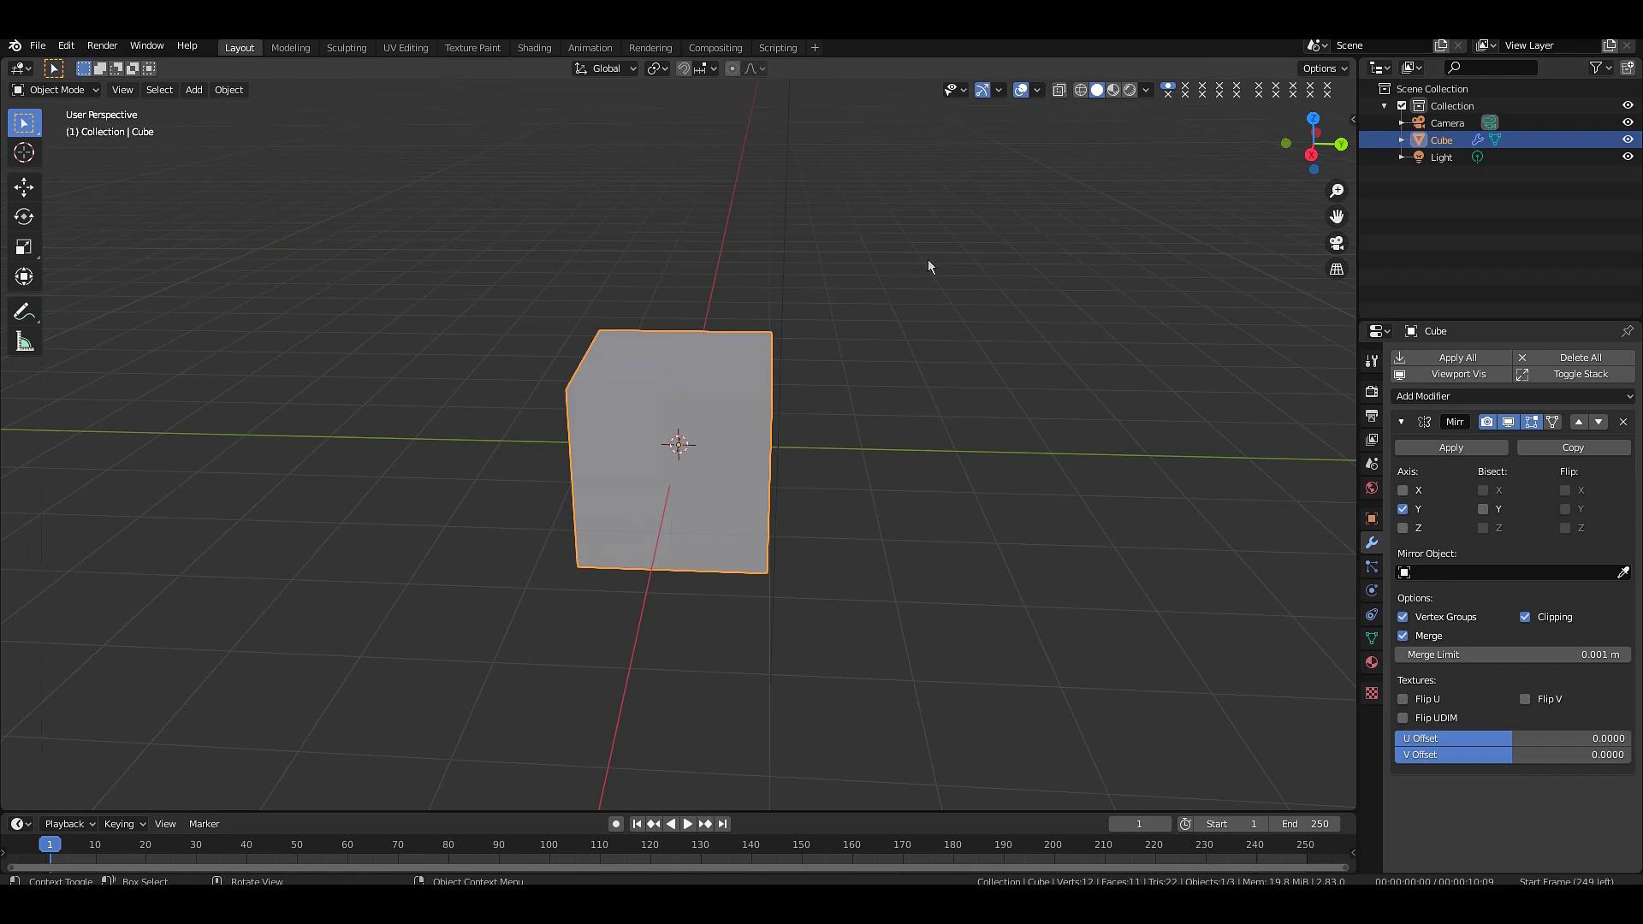
pyautogui.press('x')
pyautogui.click(886, 291)
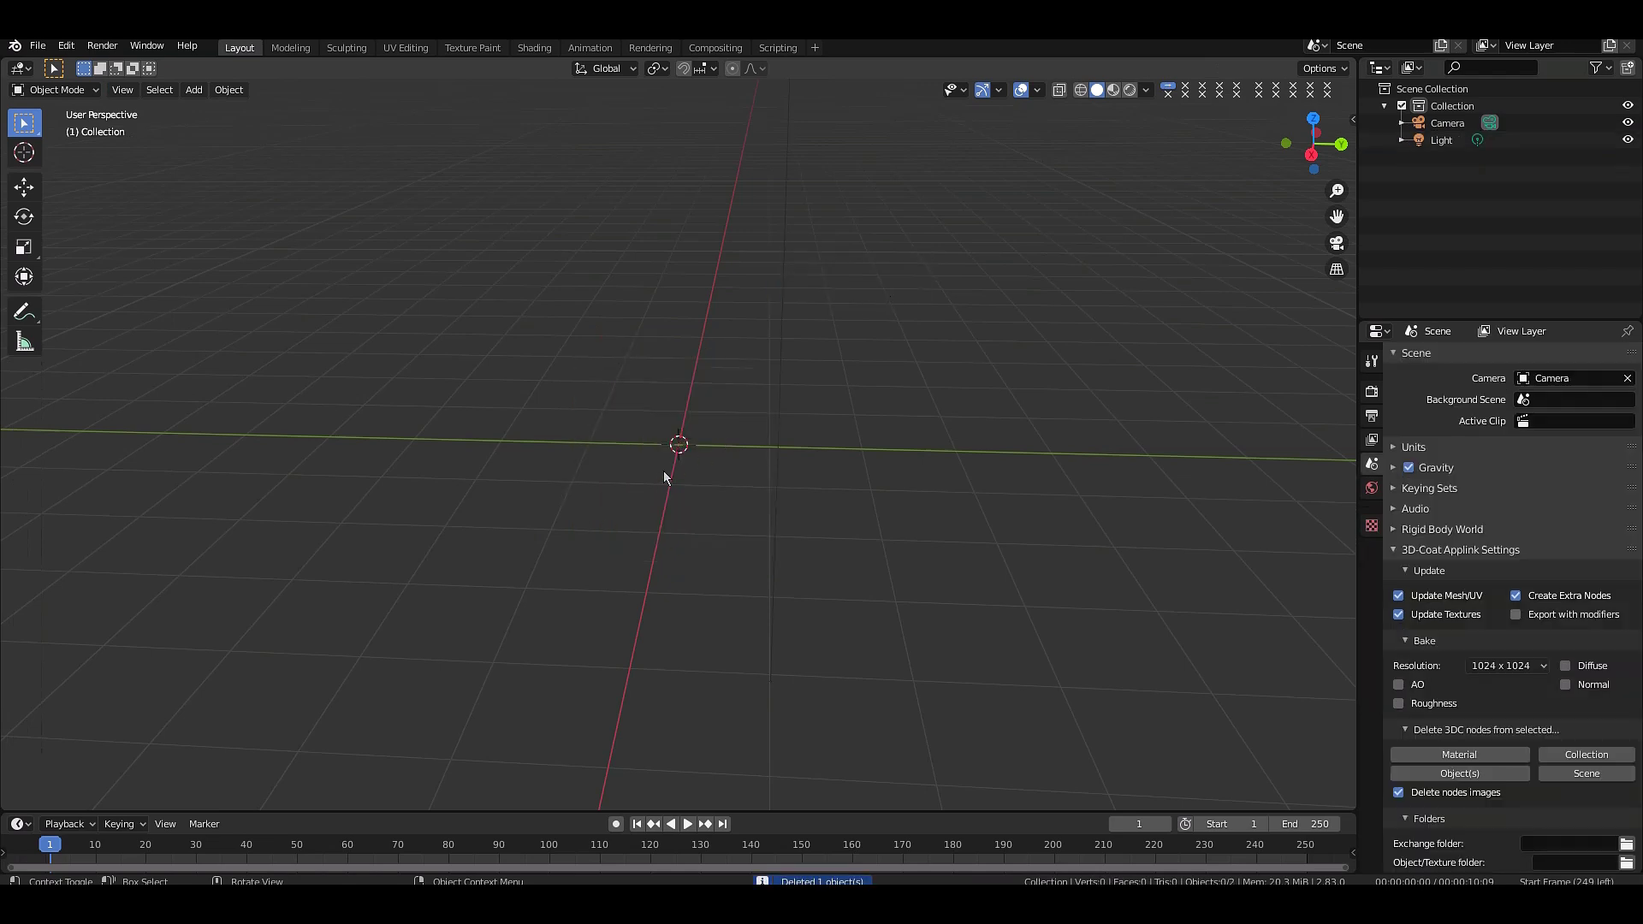
# - Add a plane mesh at the world origin
pyautogui.hotkey('shift', 'a')
pyautogui.moveTo(663, 475)
pyautogui.scroll(4, 741, 100)
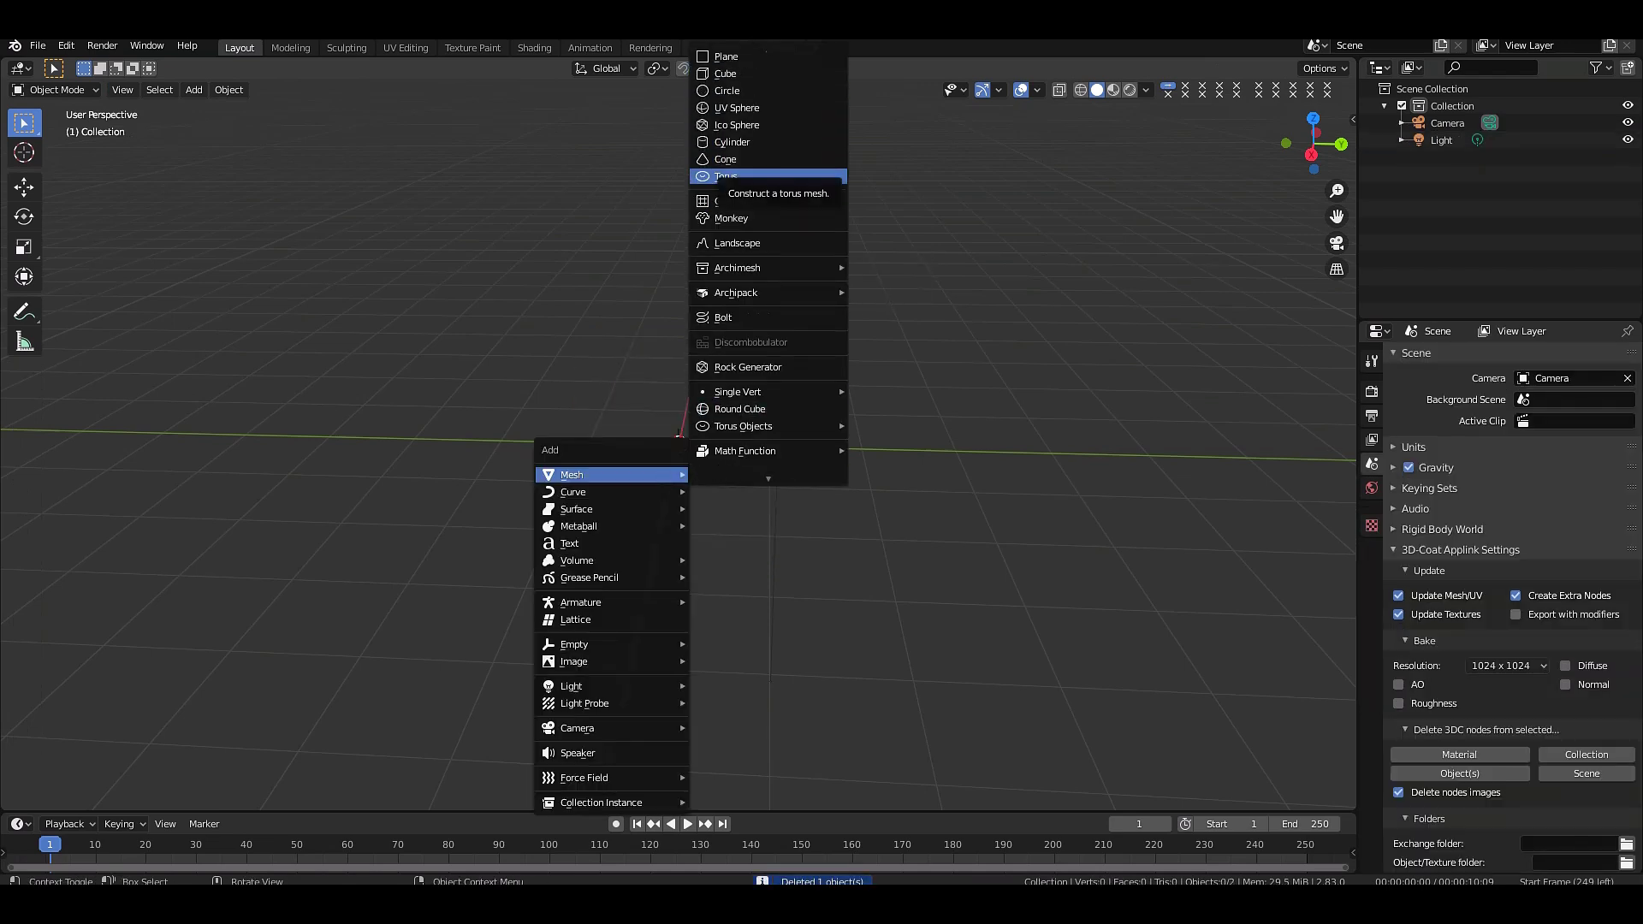
pyautogui.click(727, 60)
pyautogui.scroll(3, 819, 432)
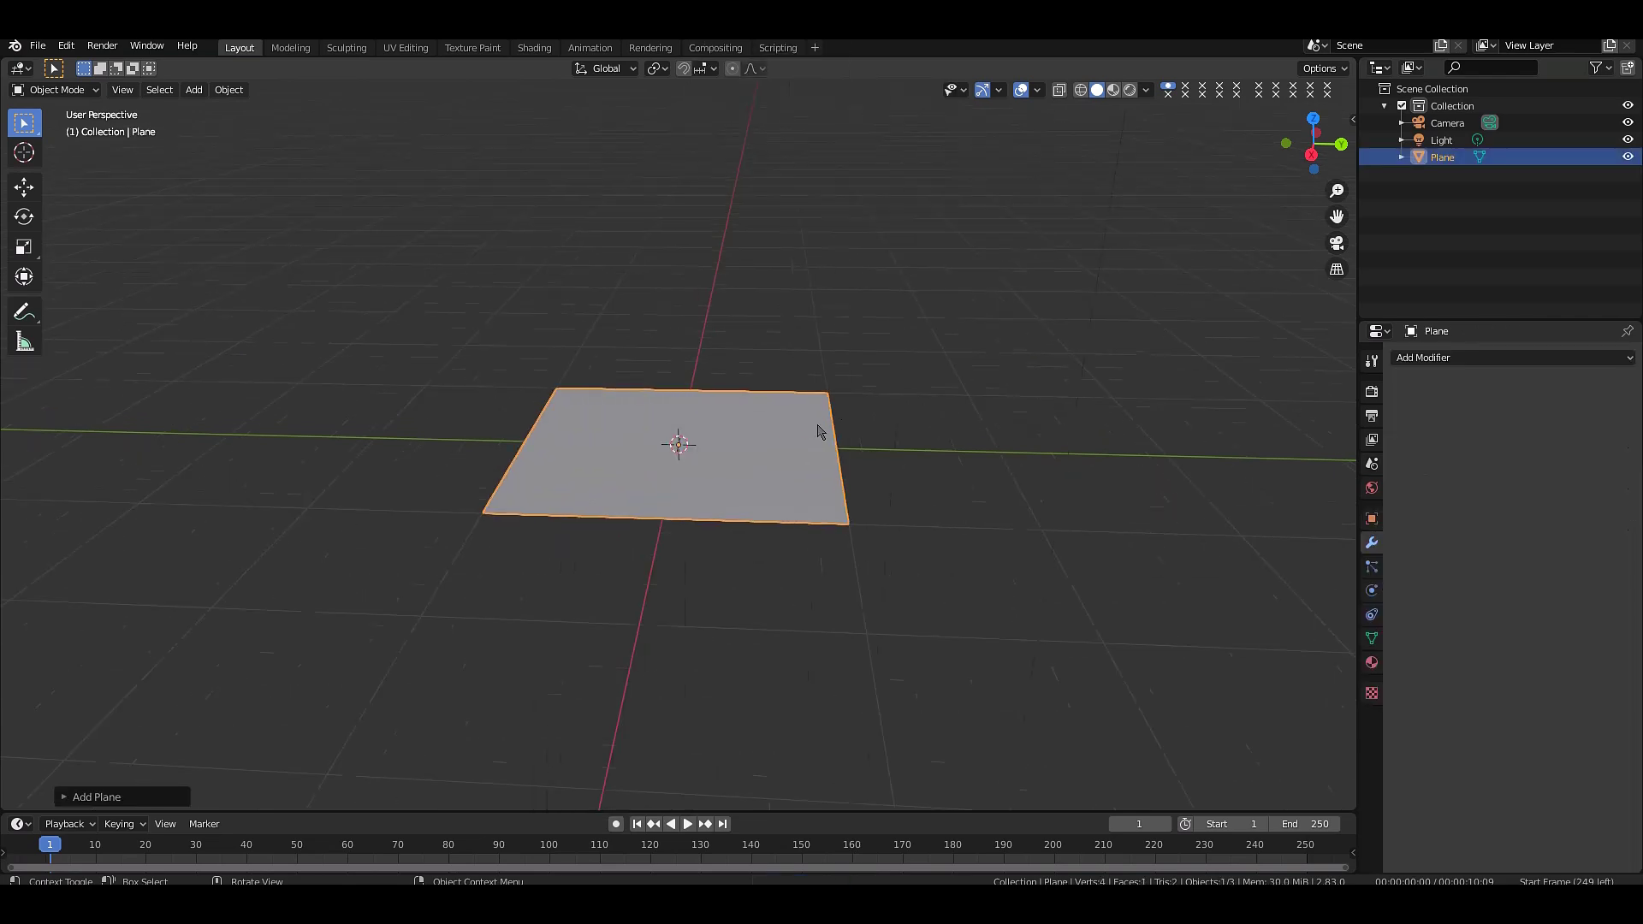
# - Add a Solidify modifier to the plane and set its thickness to 0.09 m
pyautogui.moveTo(1318, 138); pyautogui.dragTo(1176, 302)
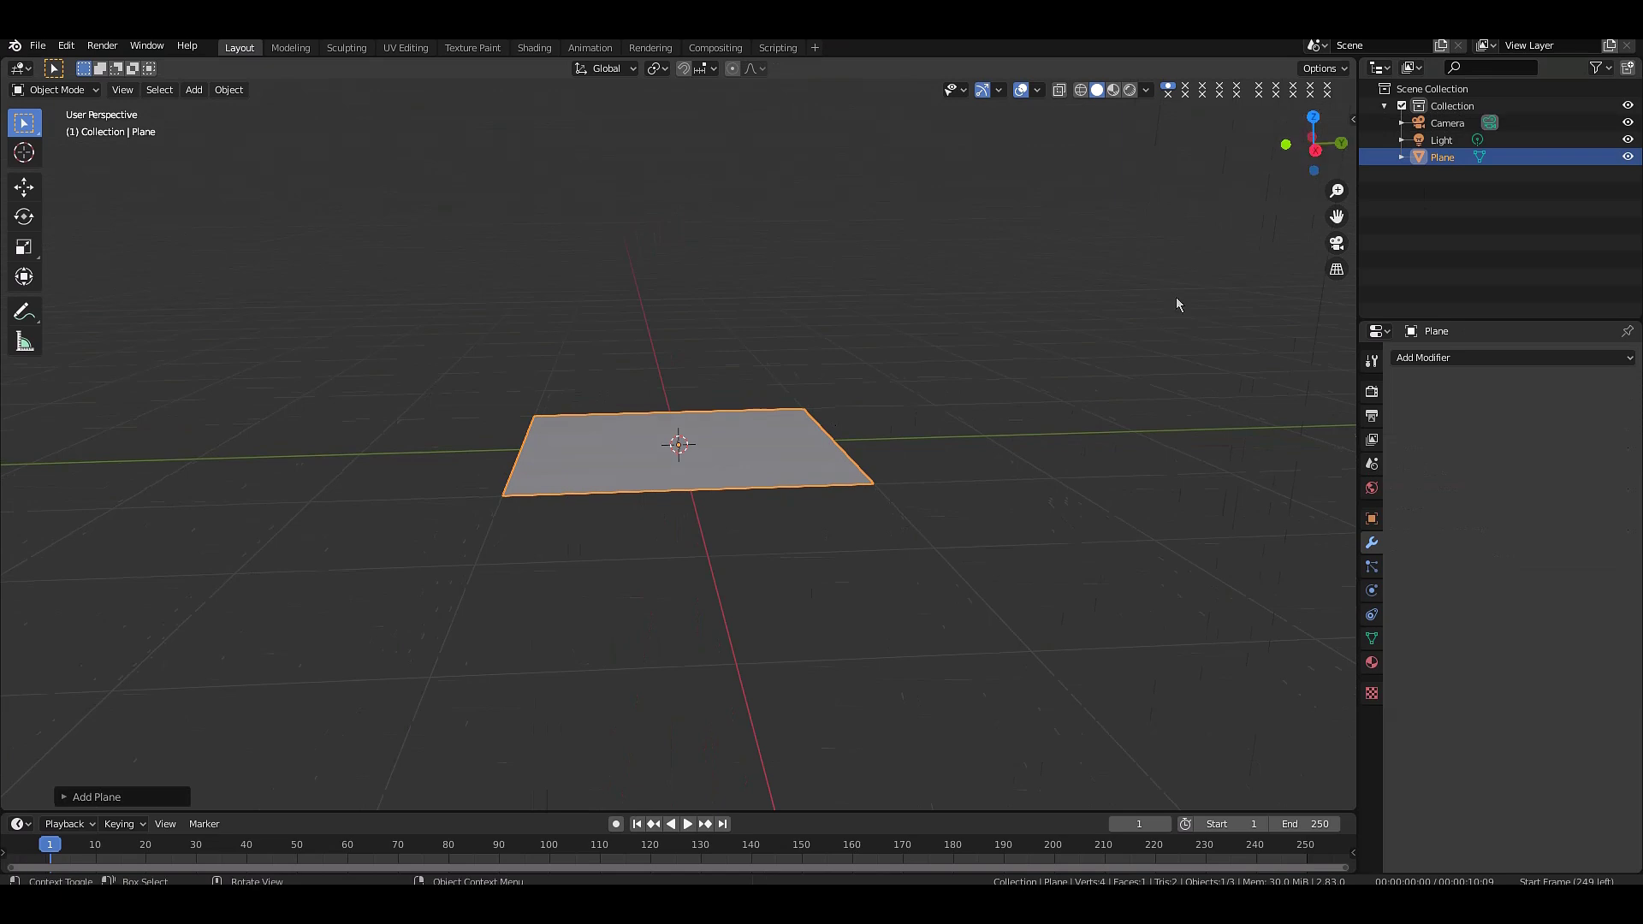
pyautogui.click(1434, 358)
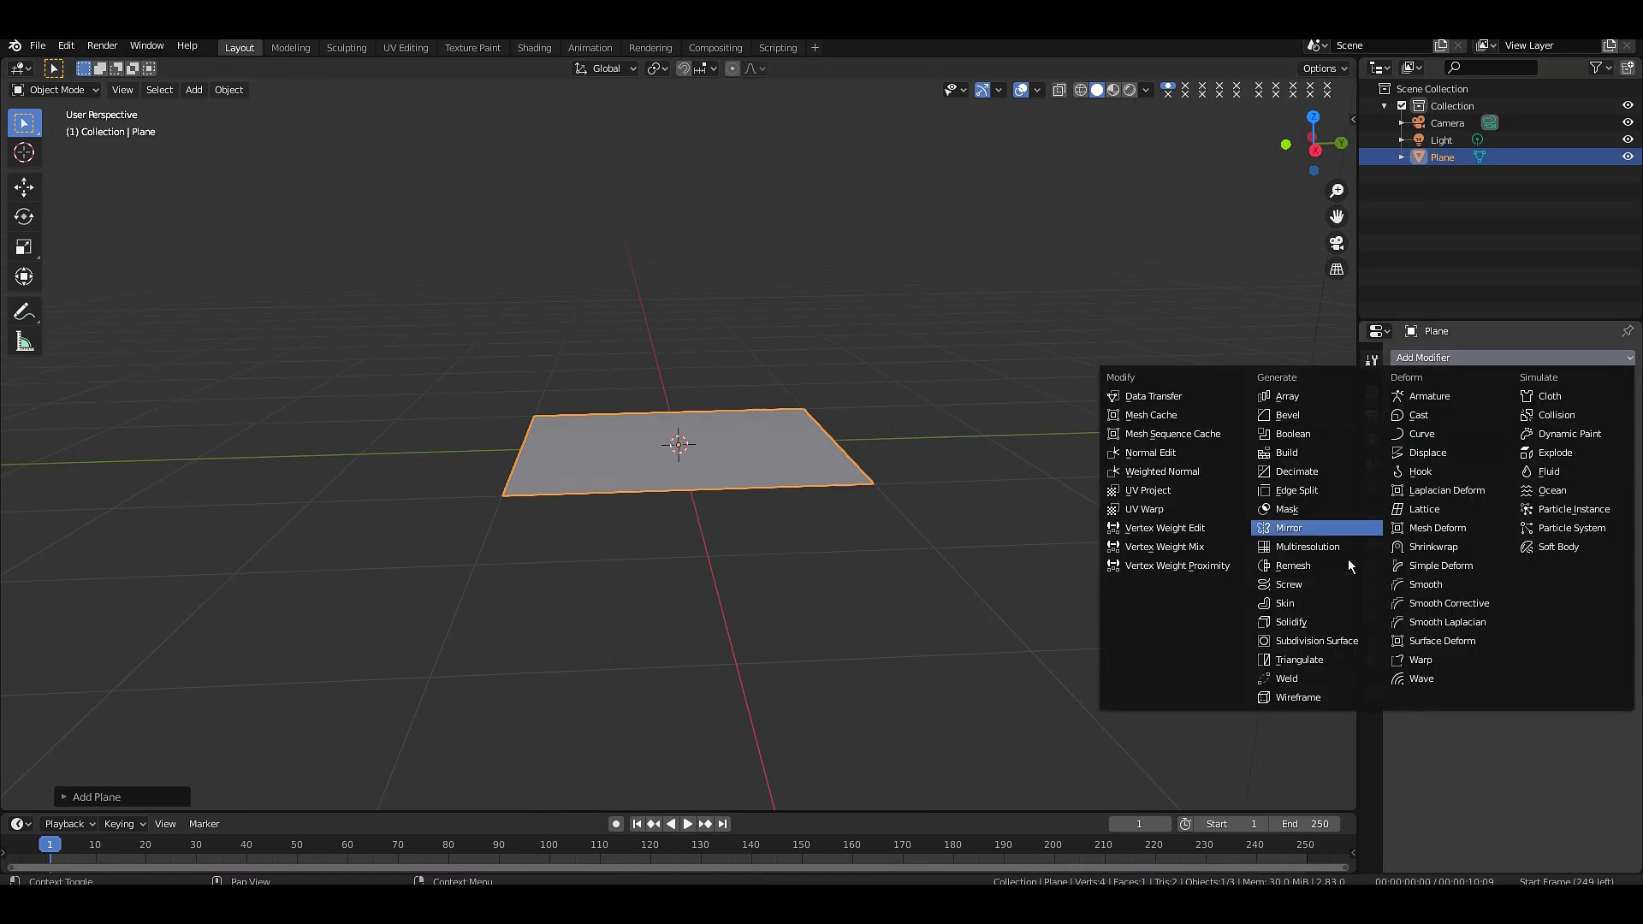
pyautogui.click(1305, 623)
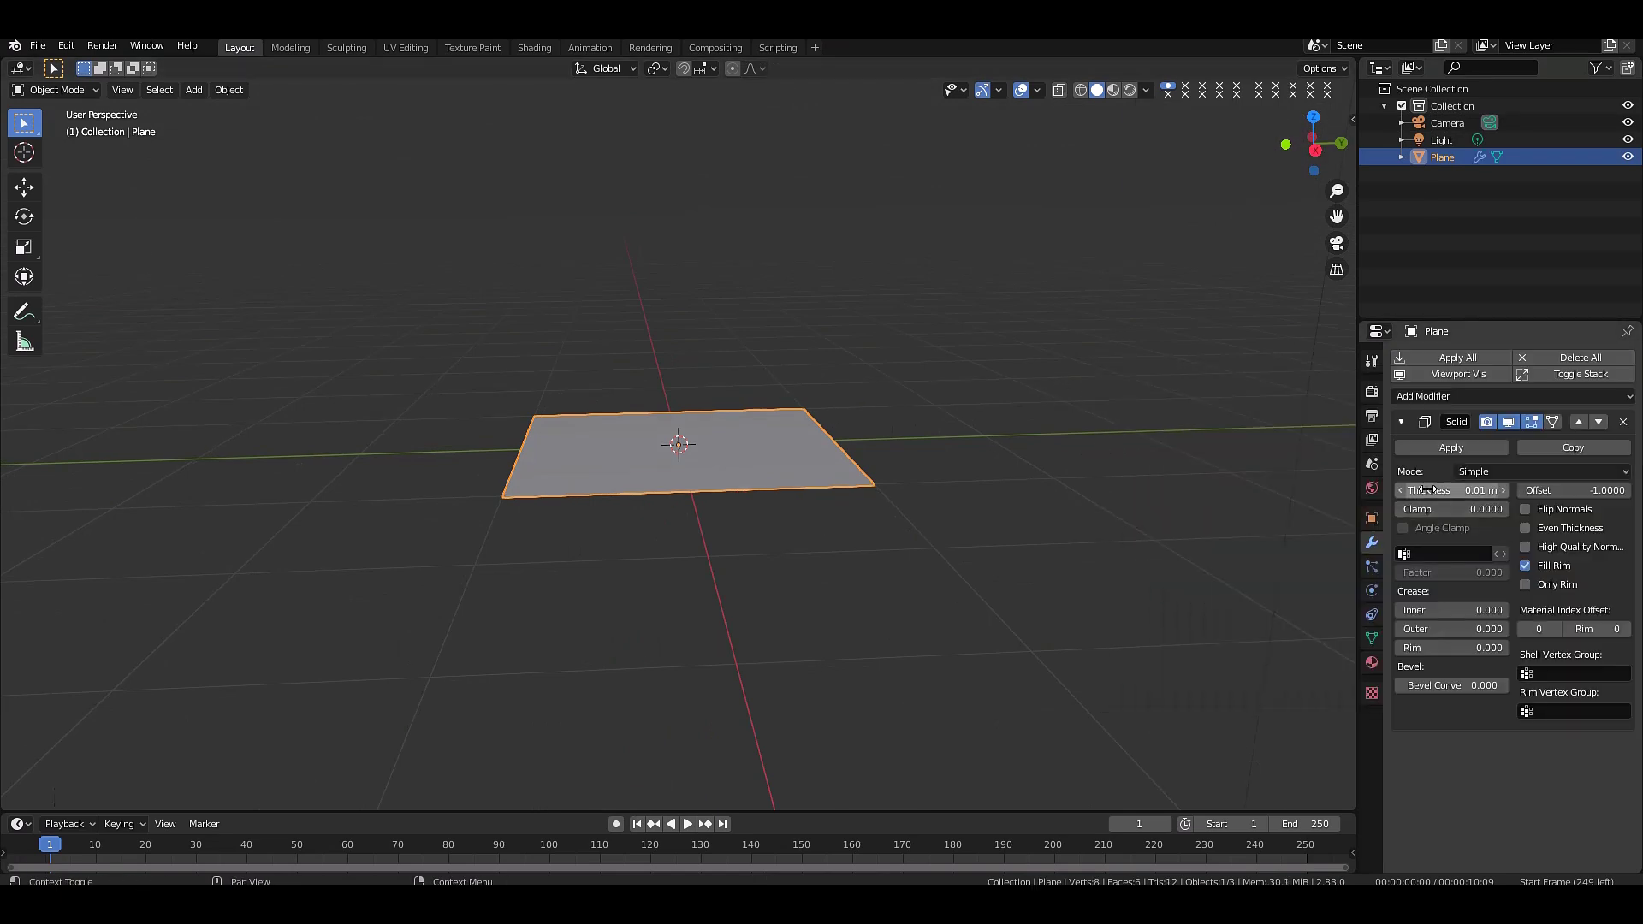
pyautogui.moveTo(1452, 490)
pyautogui.mouseDown()
pyautogui.moveTo(1506, 490)
pyautogui.moveTo(1481, 490)
pyautogui.mouseUp()
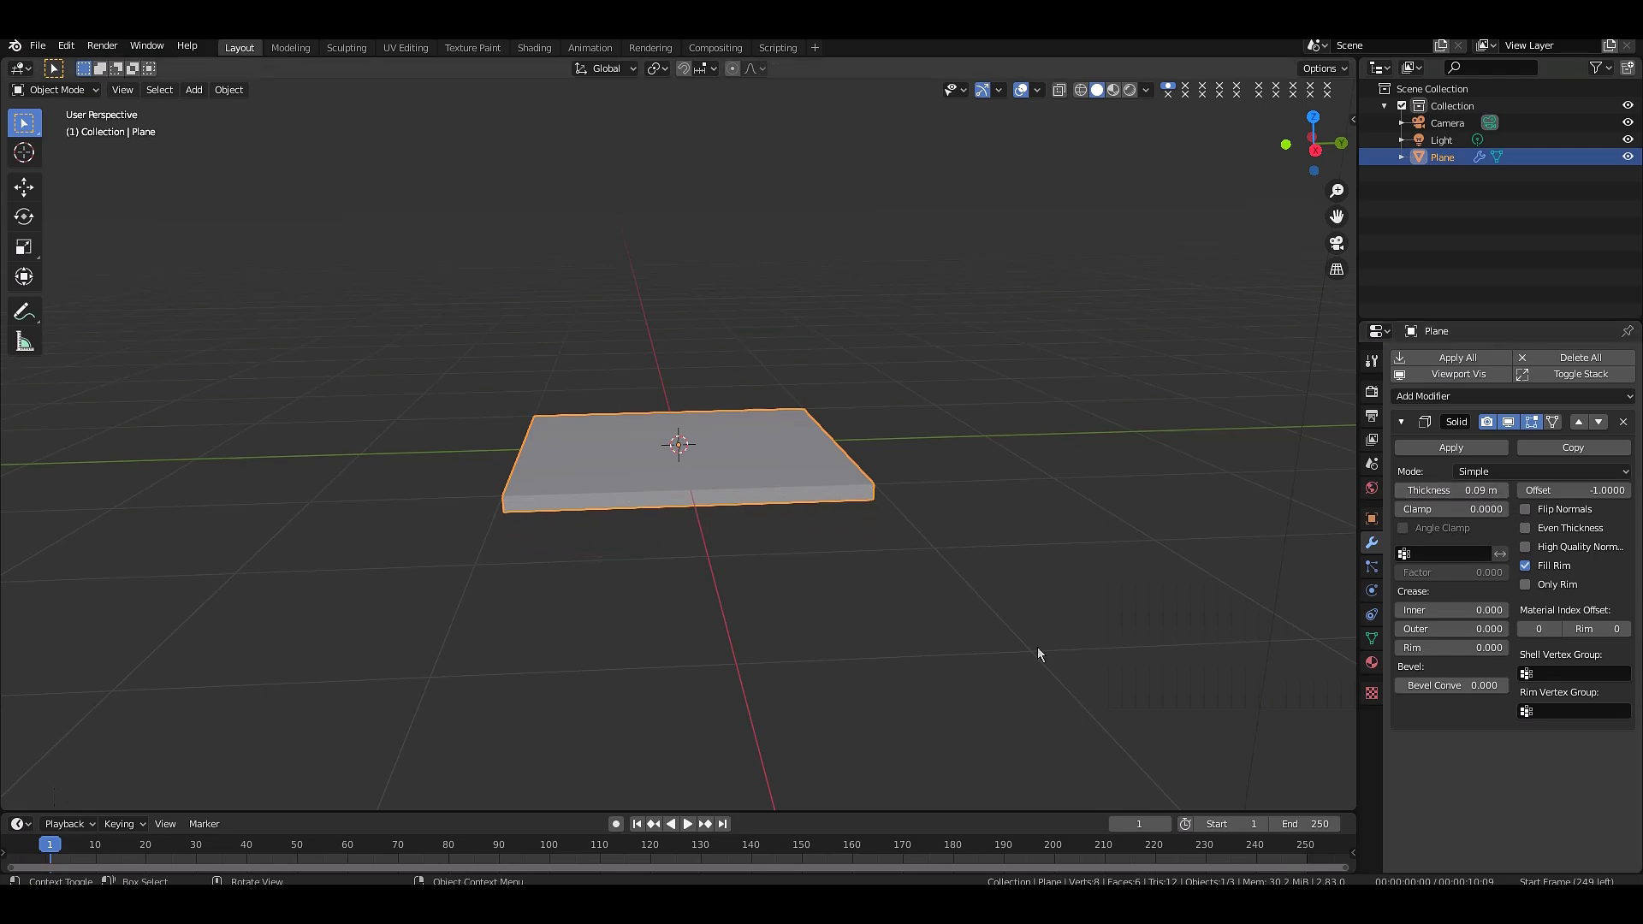
# - Apply the Solidify modifier to the plane
pyautogui.scroll(2, 1037, 648)
pyautogui.moveTo(1313, 143)
pyautogui.mouseDown()
pyautogui.moveTo(1318, 120)
pyautogui.moveTo(1318, 145)
pyautogui.mouseUp()
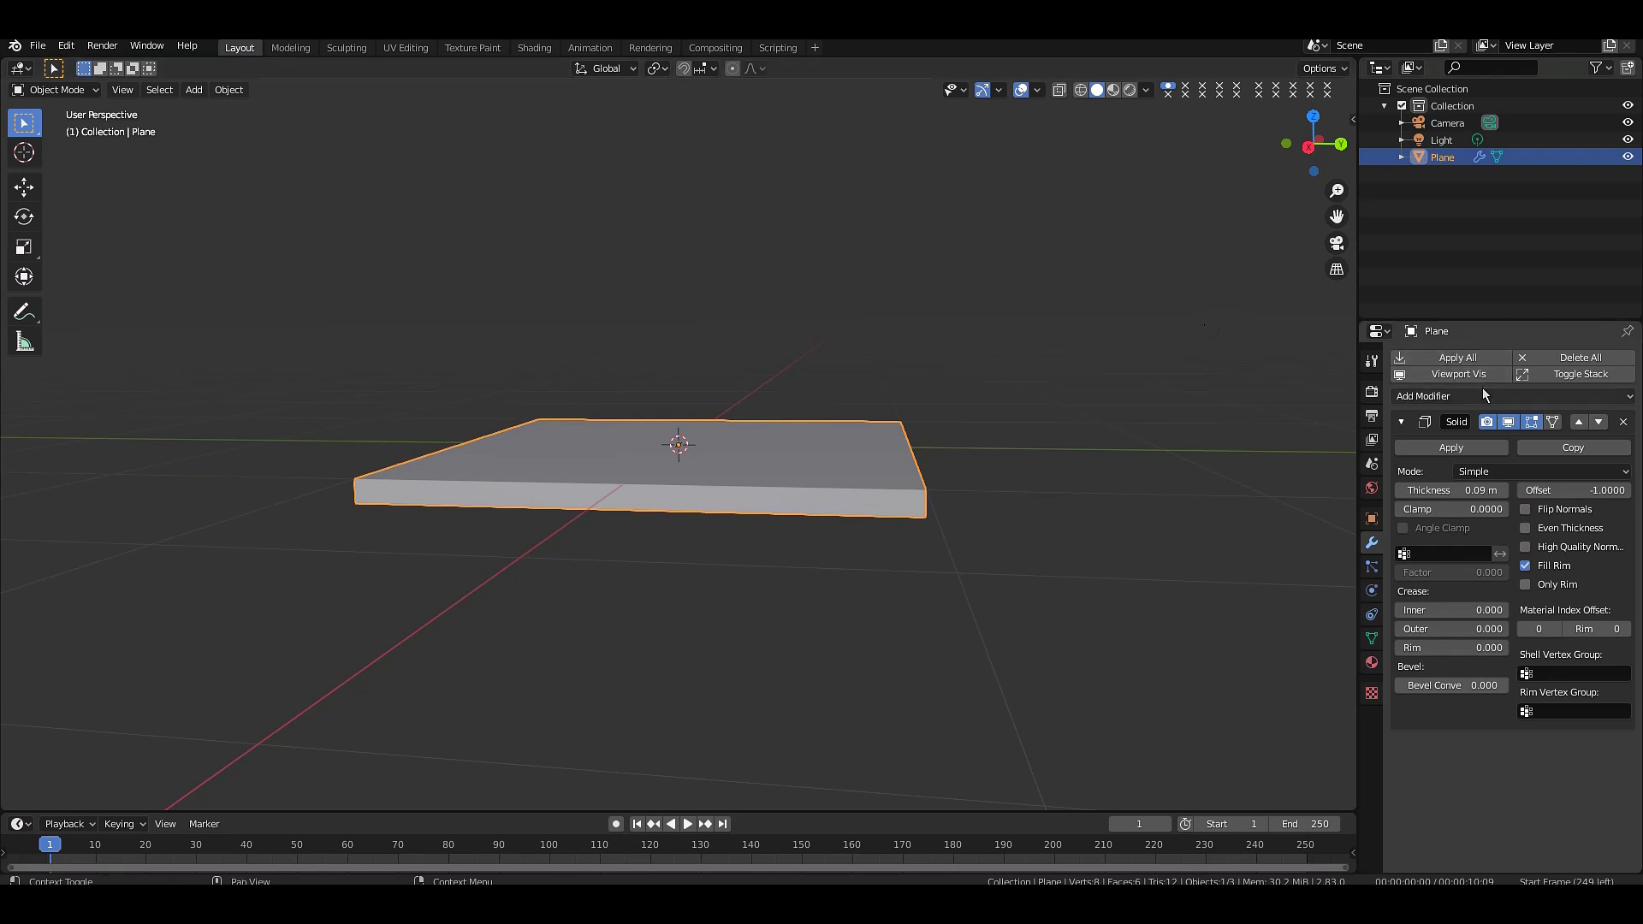
pyautogui.click(1452, 449)
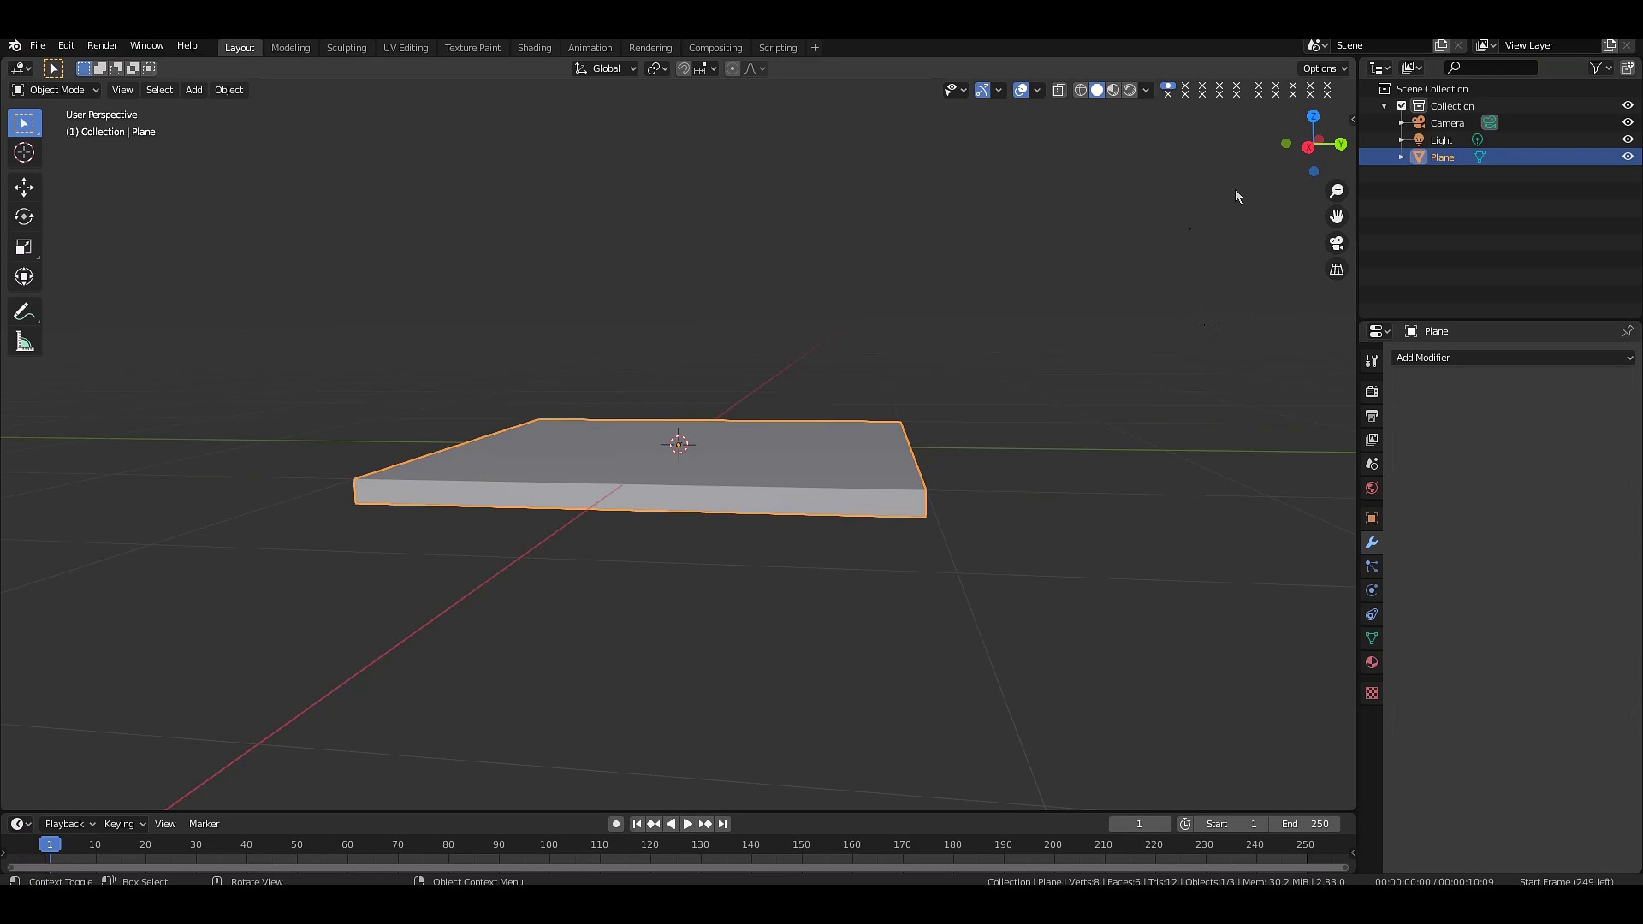
# - Inspect the thickened plane's applied geometry in Edit Mode and return to Object Mode
pyautogui.moveTo(1312, 144); pyautogui.dragTo(1004, 357)
pyautogui.press('Tab')
pyautogui.press('Tab')
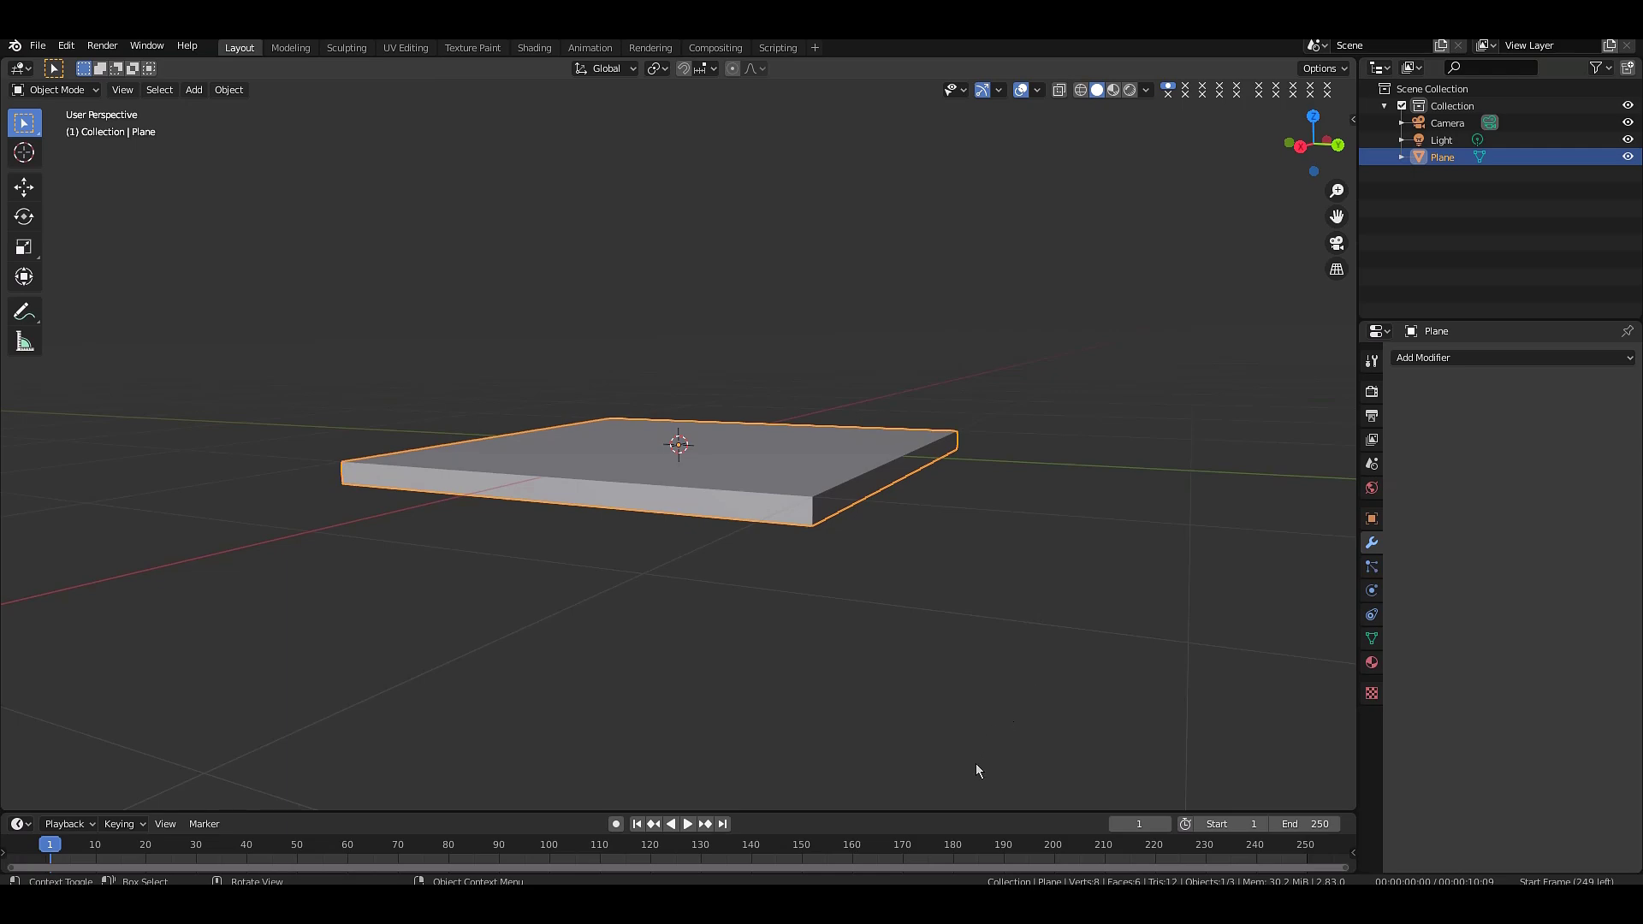
pyautogui.click(1375, 904)
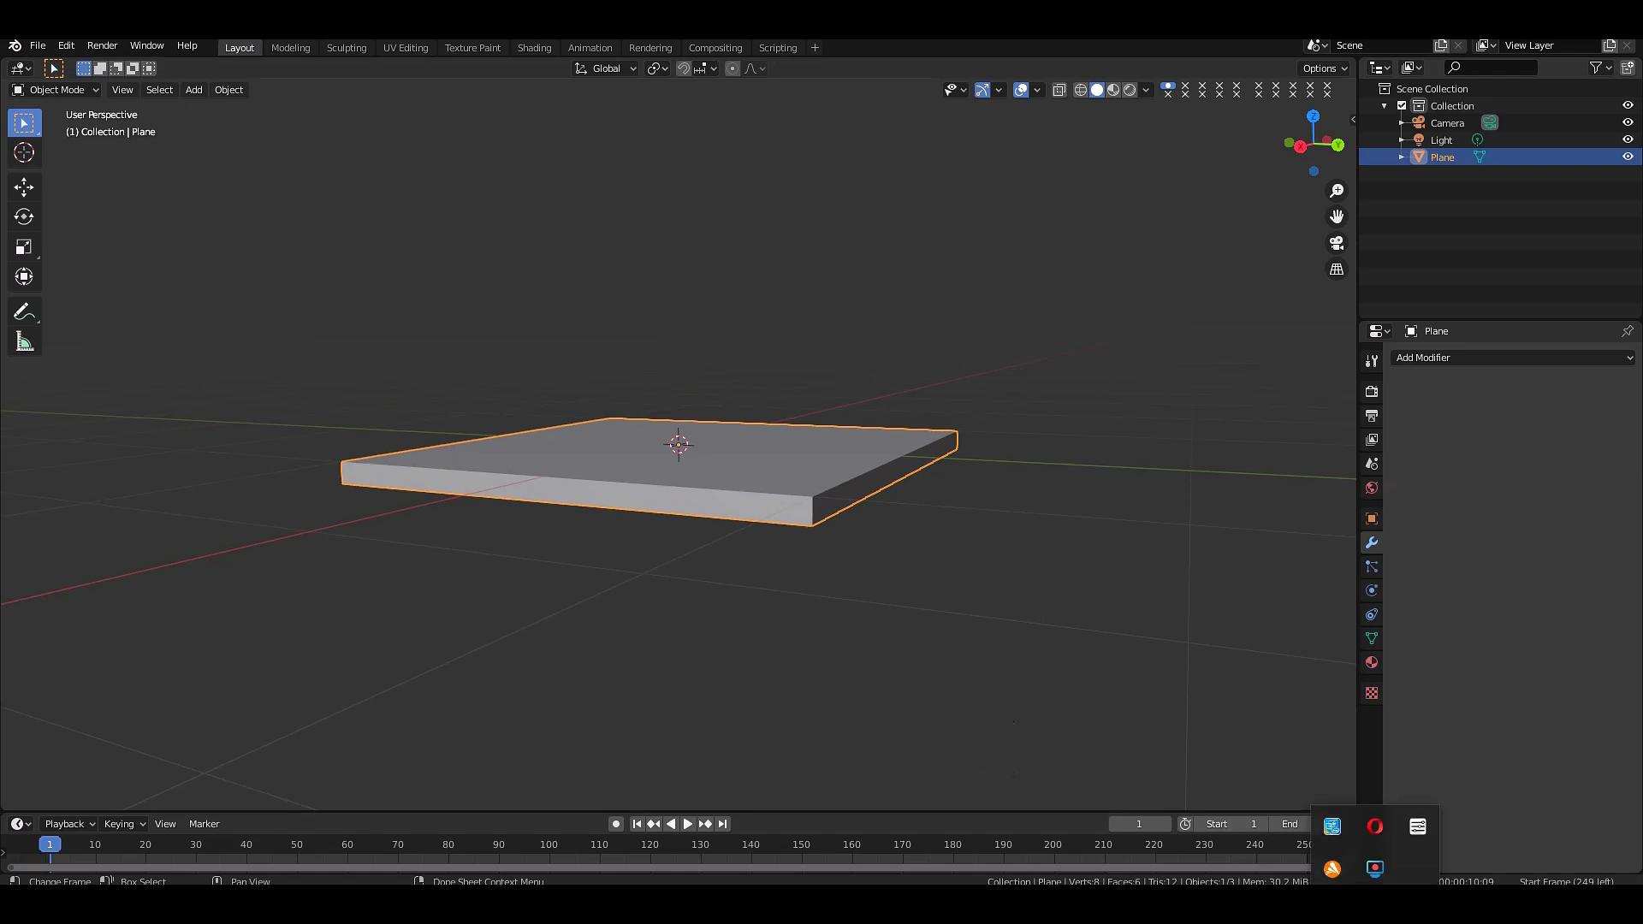